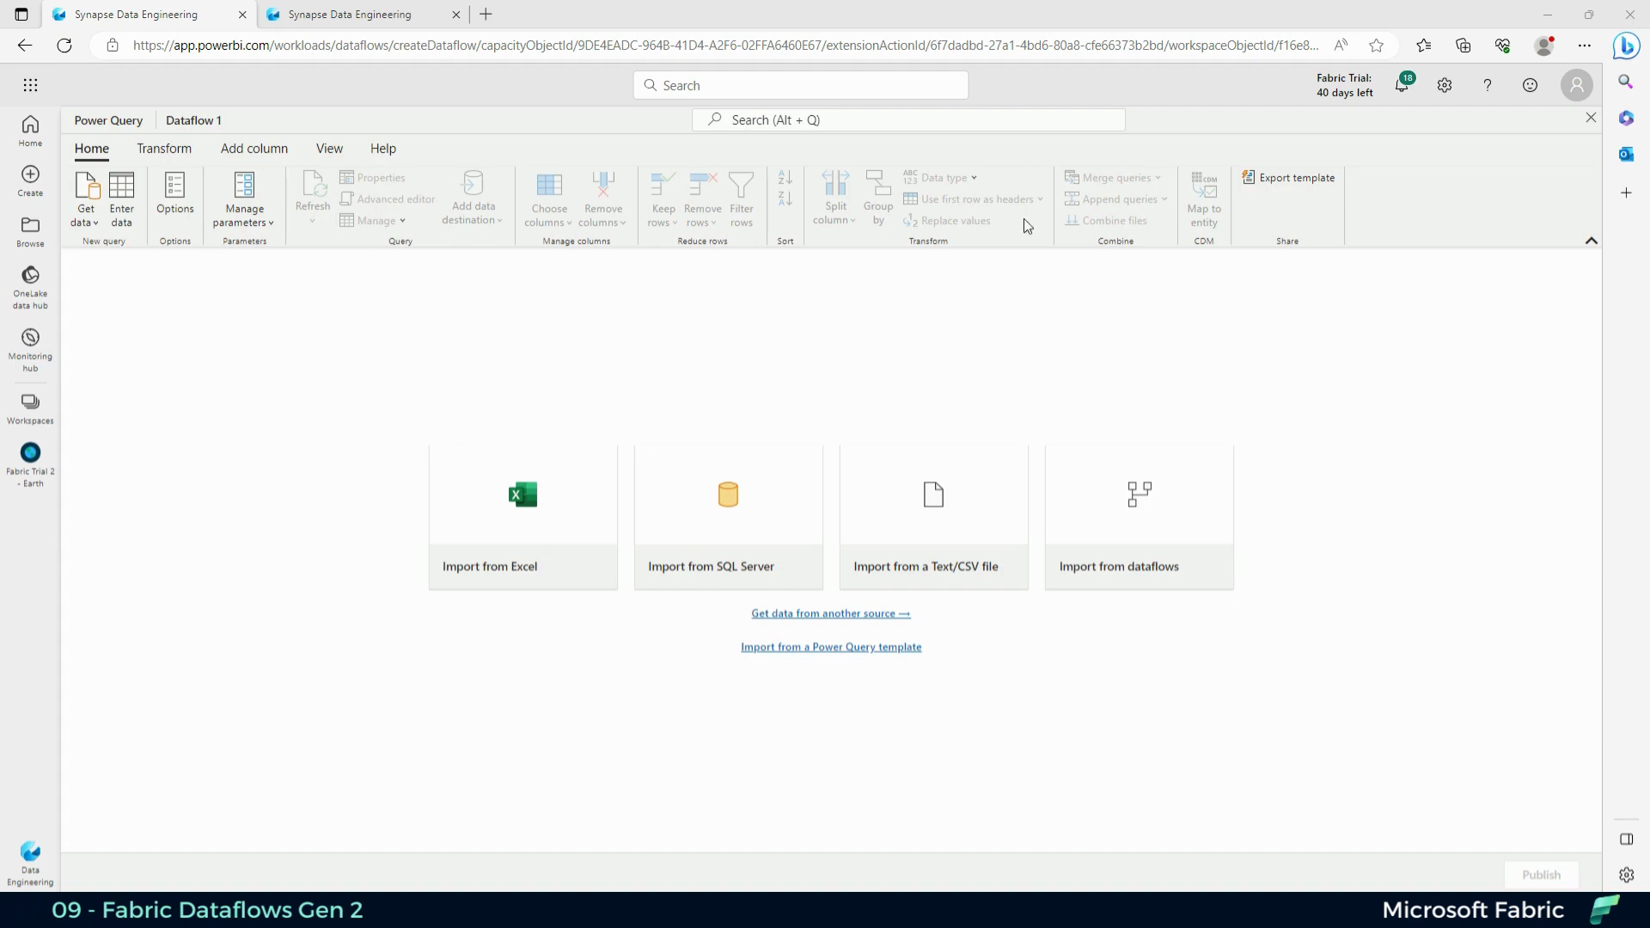
Step: Upload athlete_events_medals.csv as a Text/CSV source and create a query from it
left_click(959, 512)
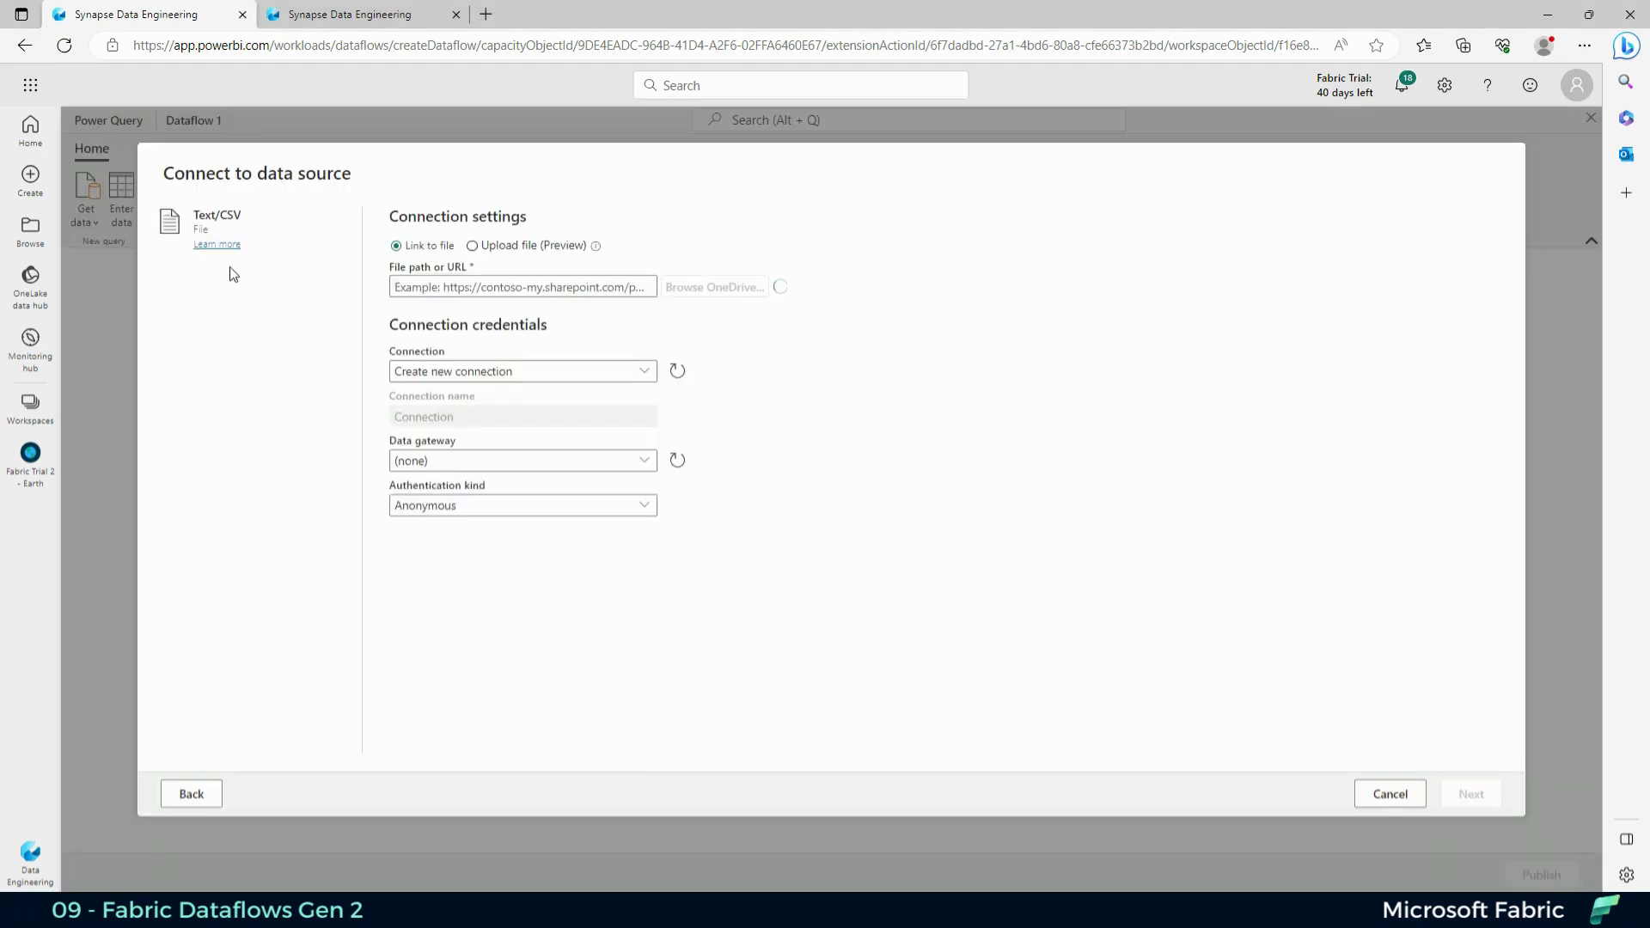
left_click(500, 251)
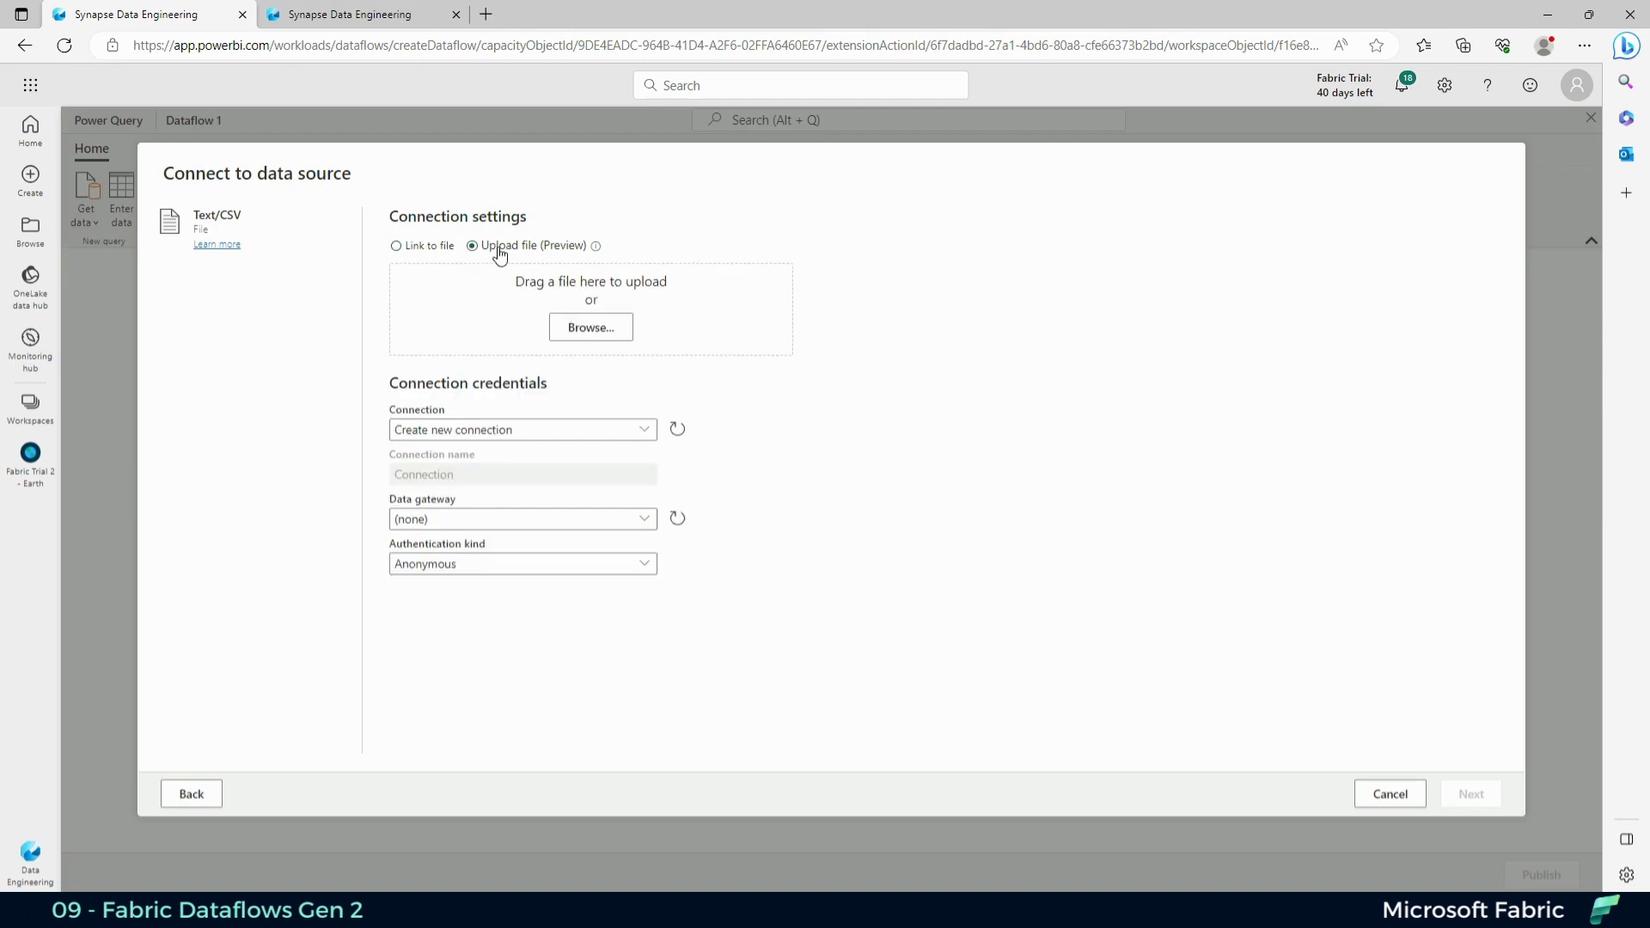
left_click(584, 330)
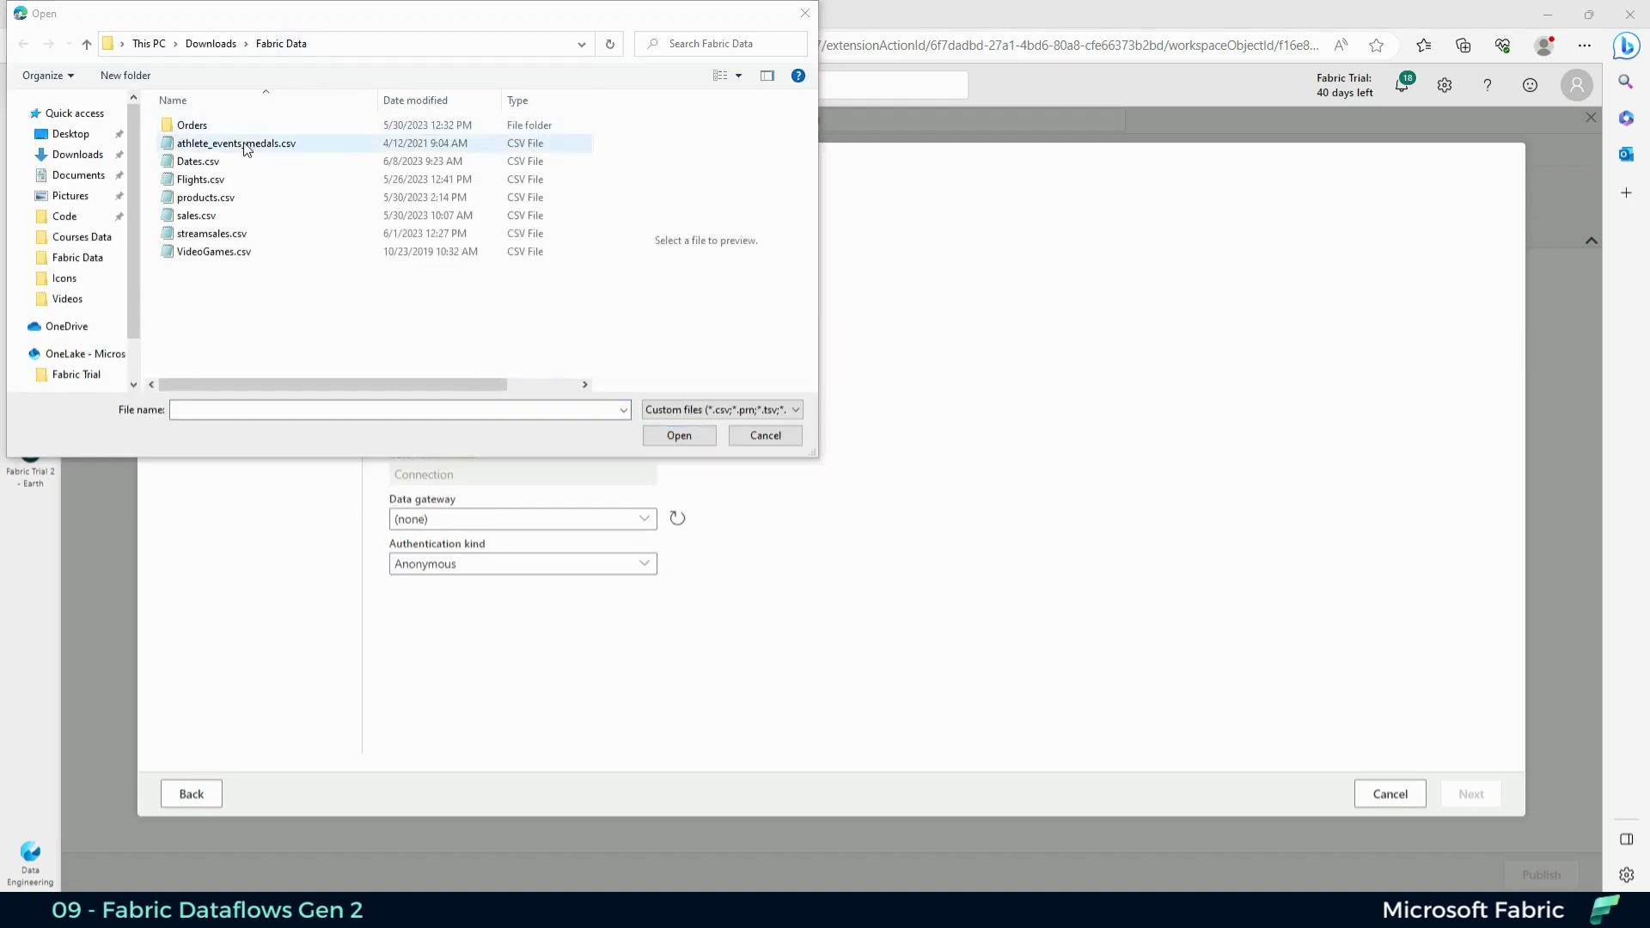
left_click(247, 146)
left_click(679, 437)
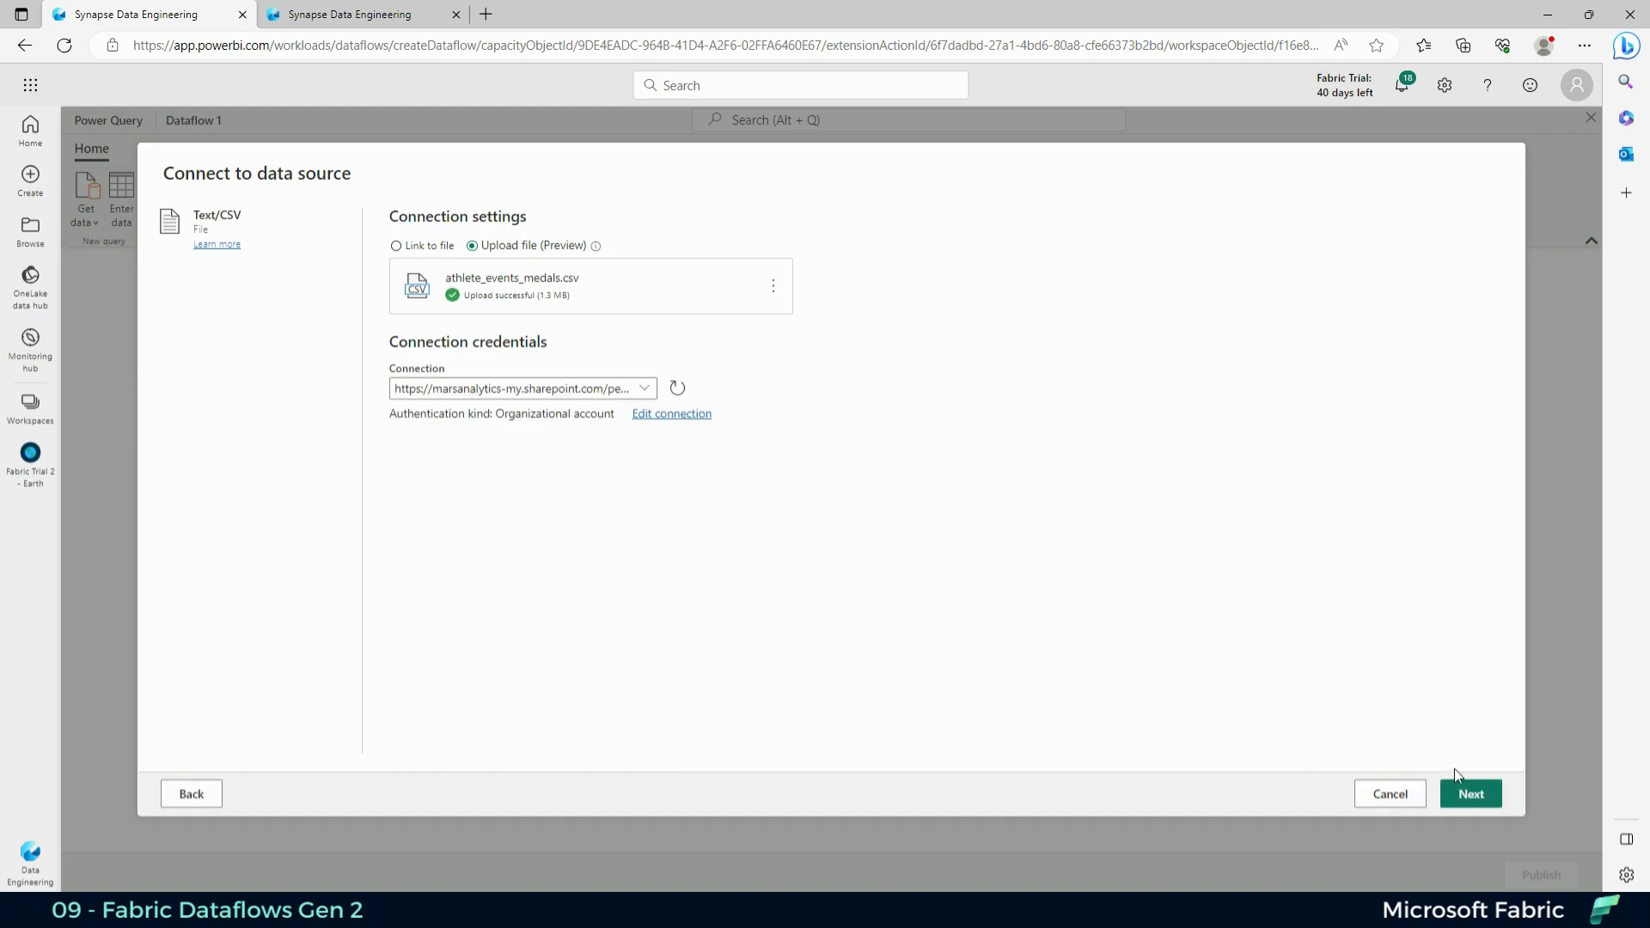
left_click(1470, 791)
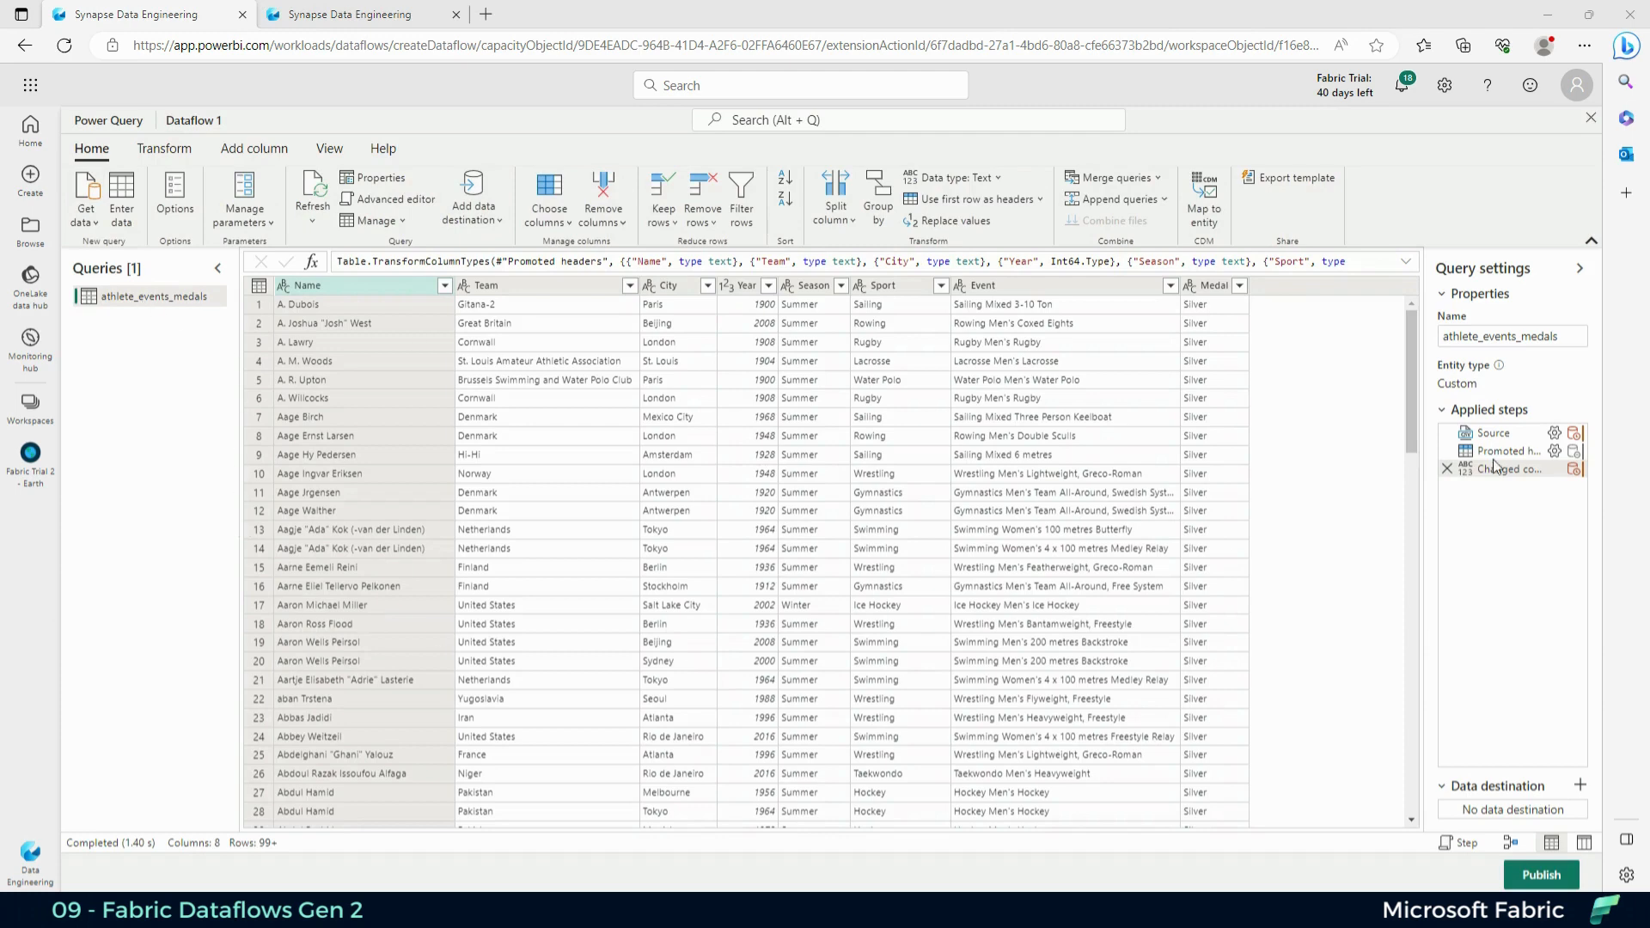
Step: Review the athlete_events_medals query's M code in the Advanced editor and close it without changes
left_click(365, 199)
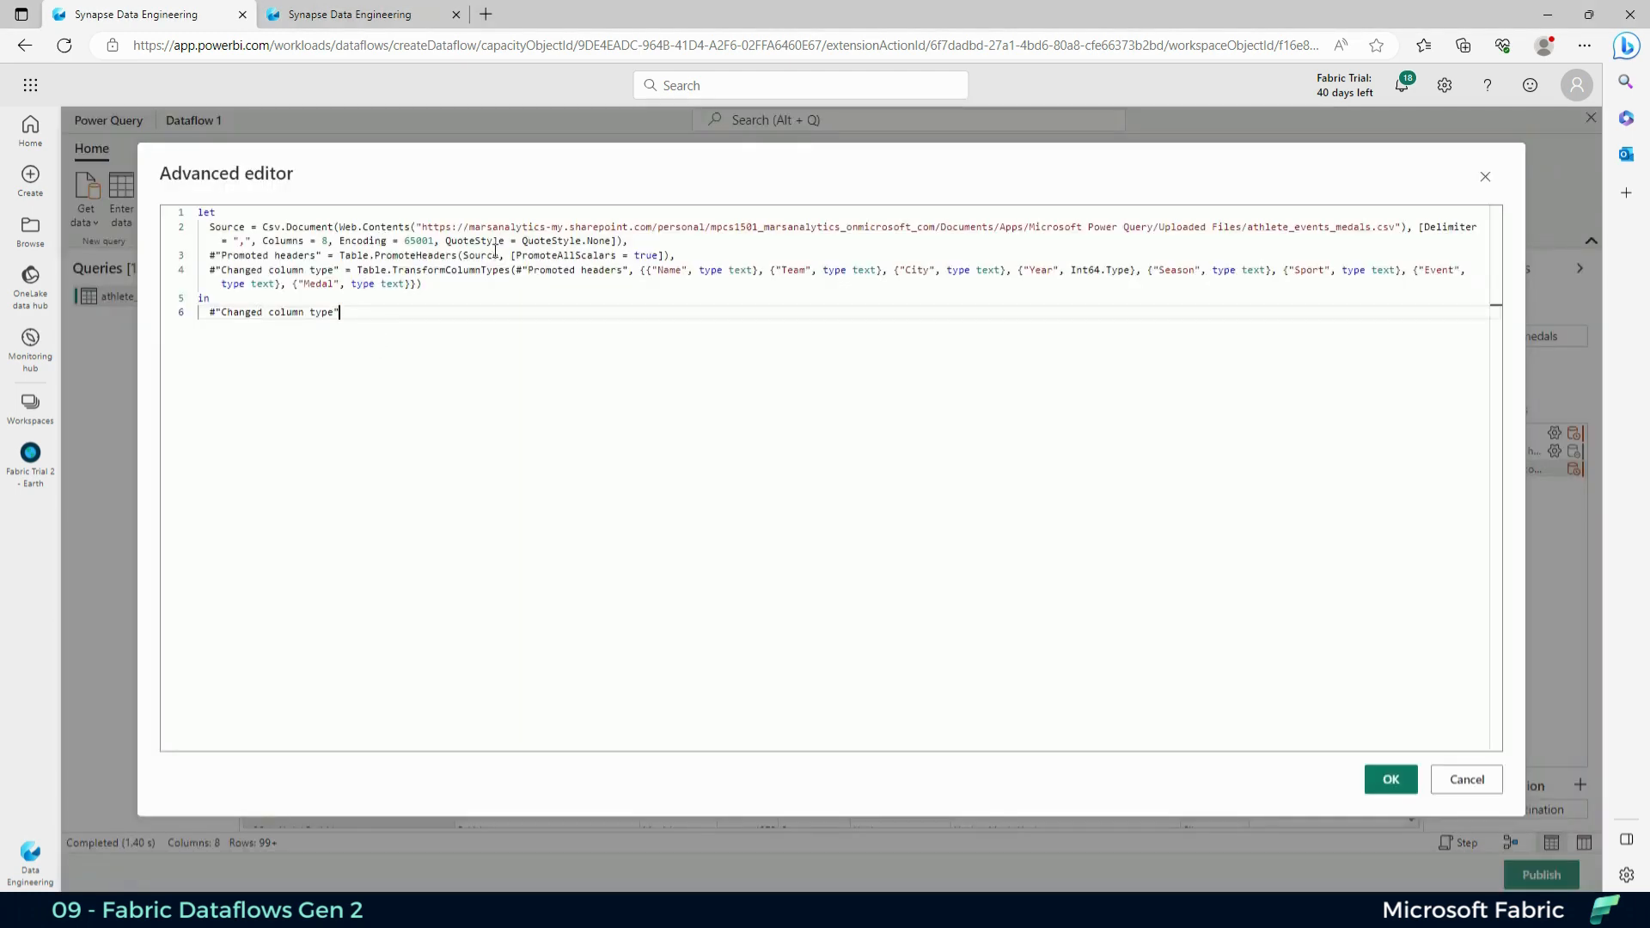
left_click(1484, 176)
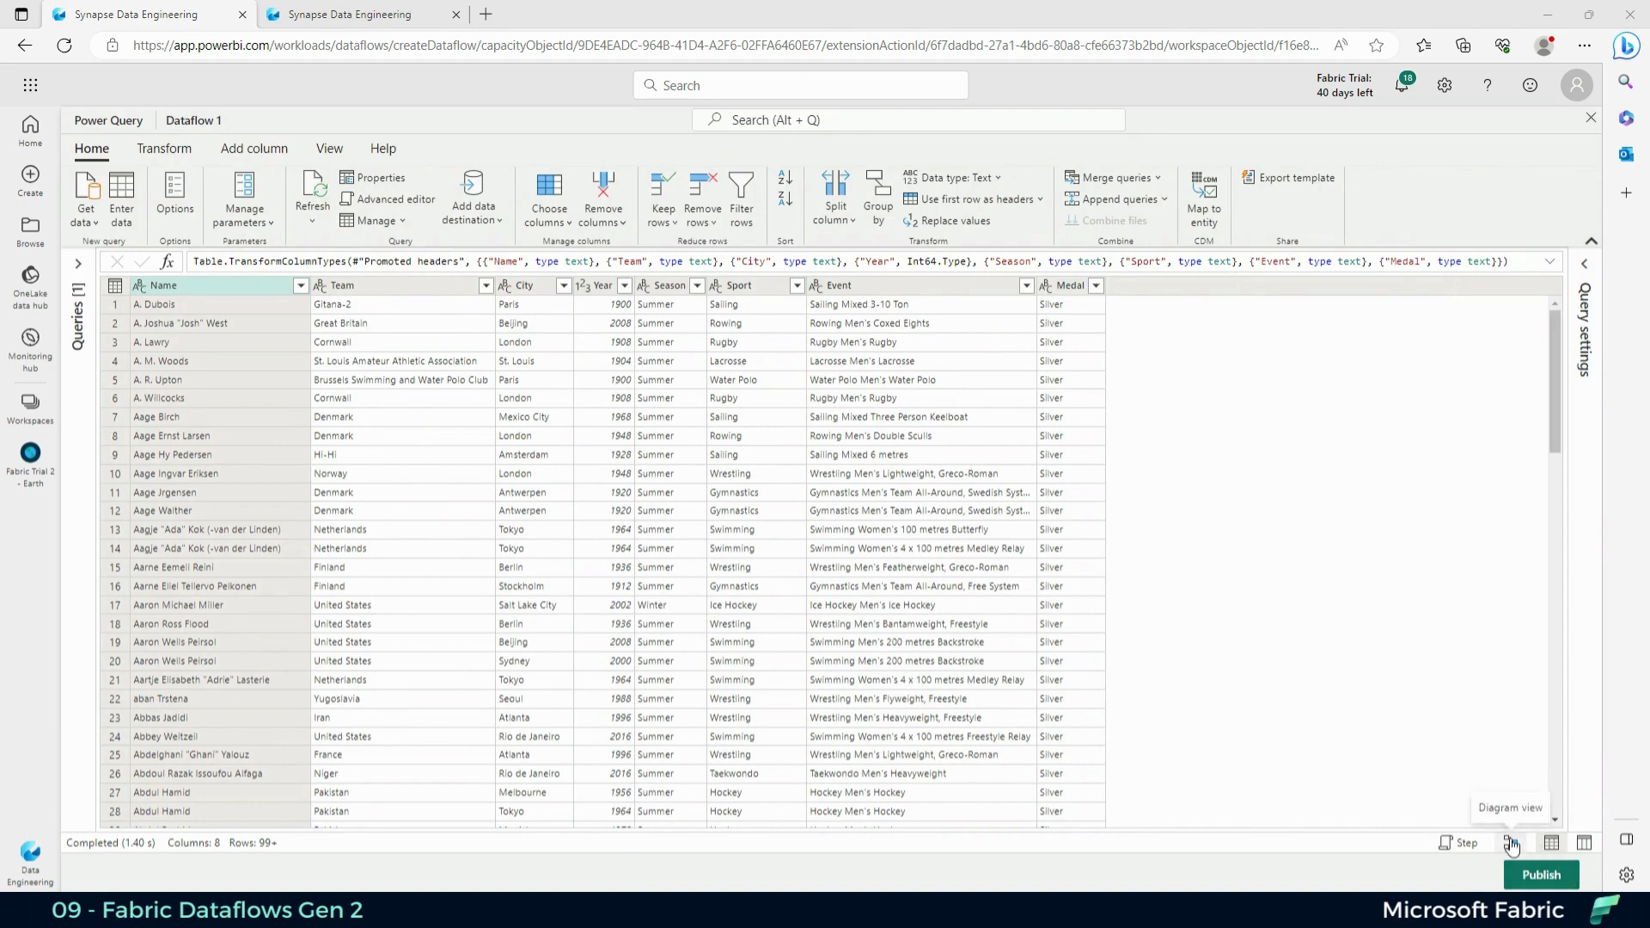
Step: Show the diagram view with the queries and query settings panes collapsed, and enlarge the data preview
left_click(1509, 842)
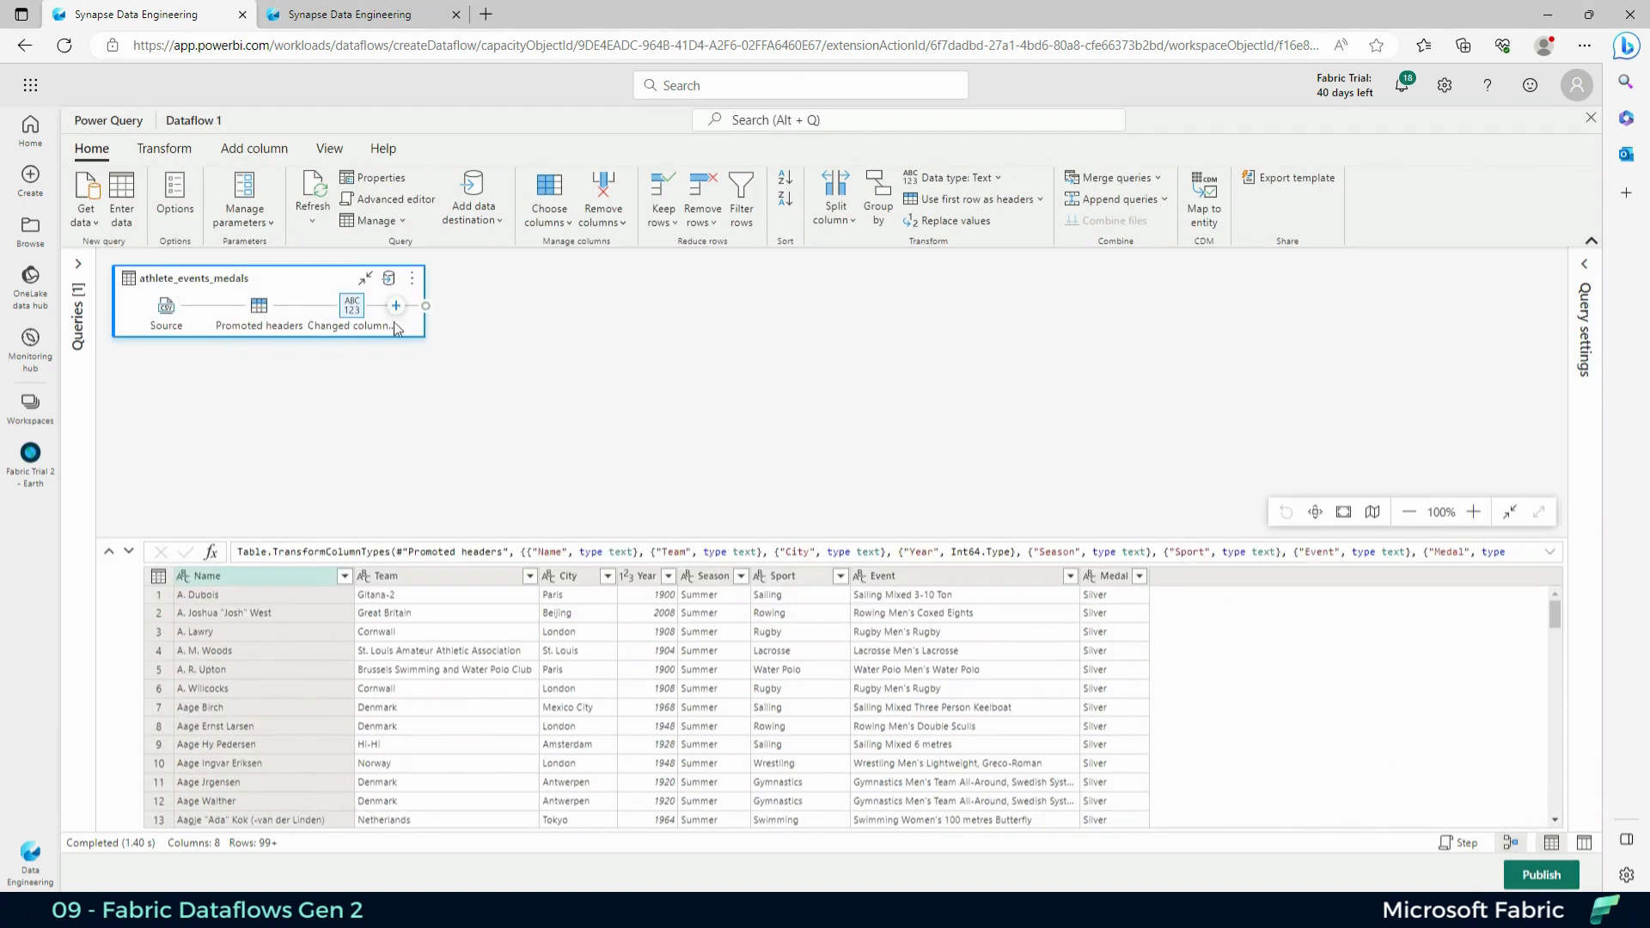
left_click(1581, 271)
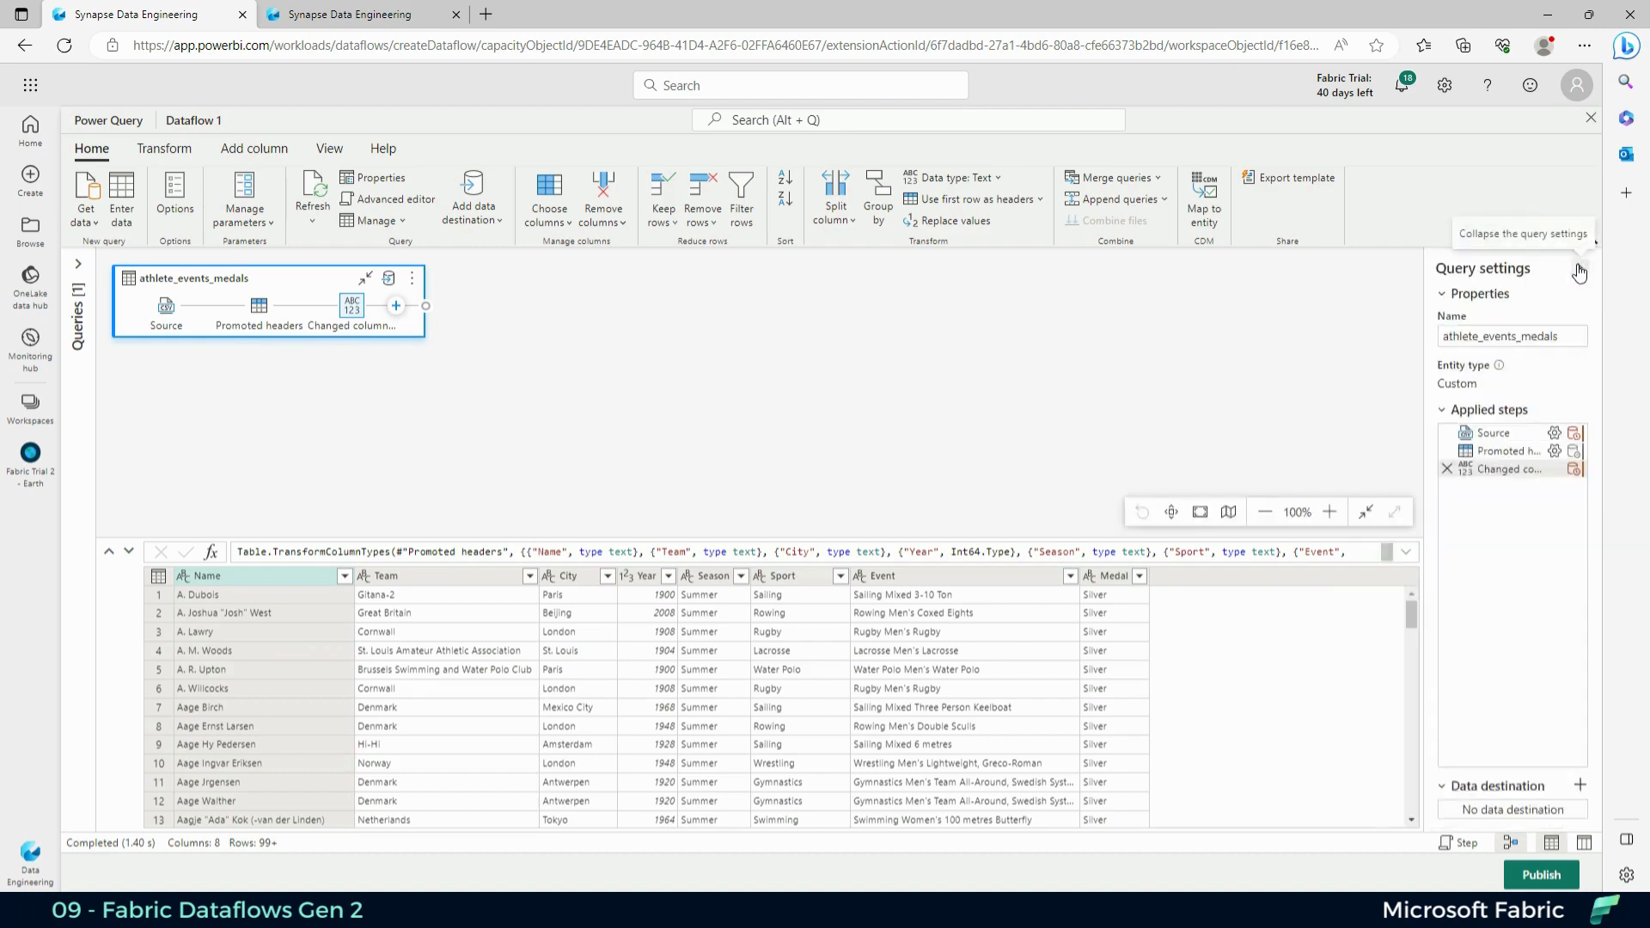
left_click(1580, 270)
left_click(77, 268)
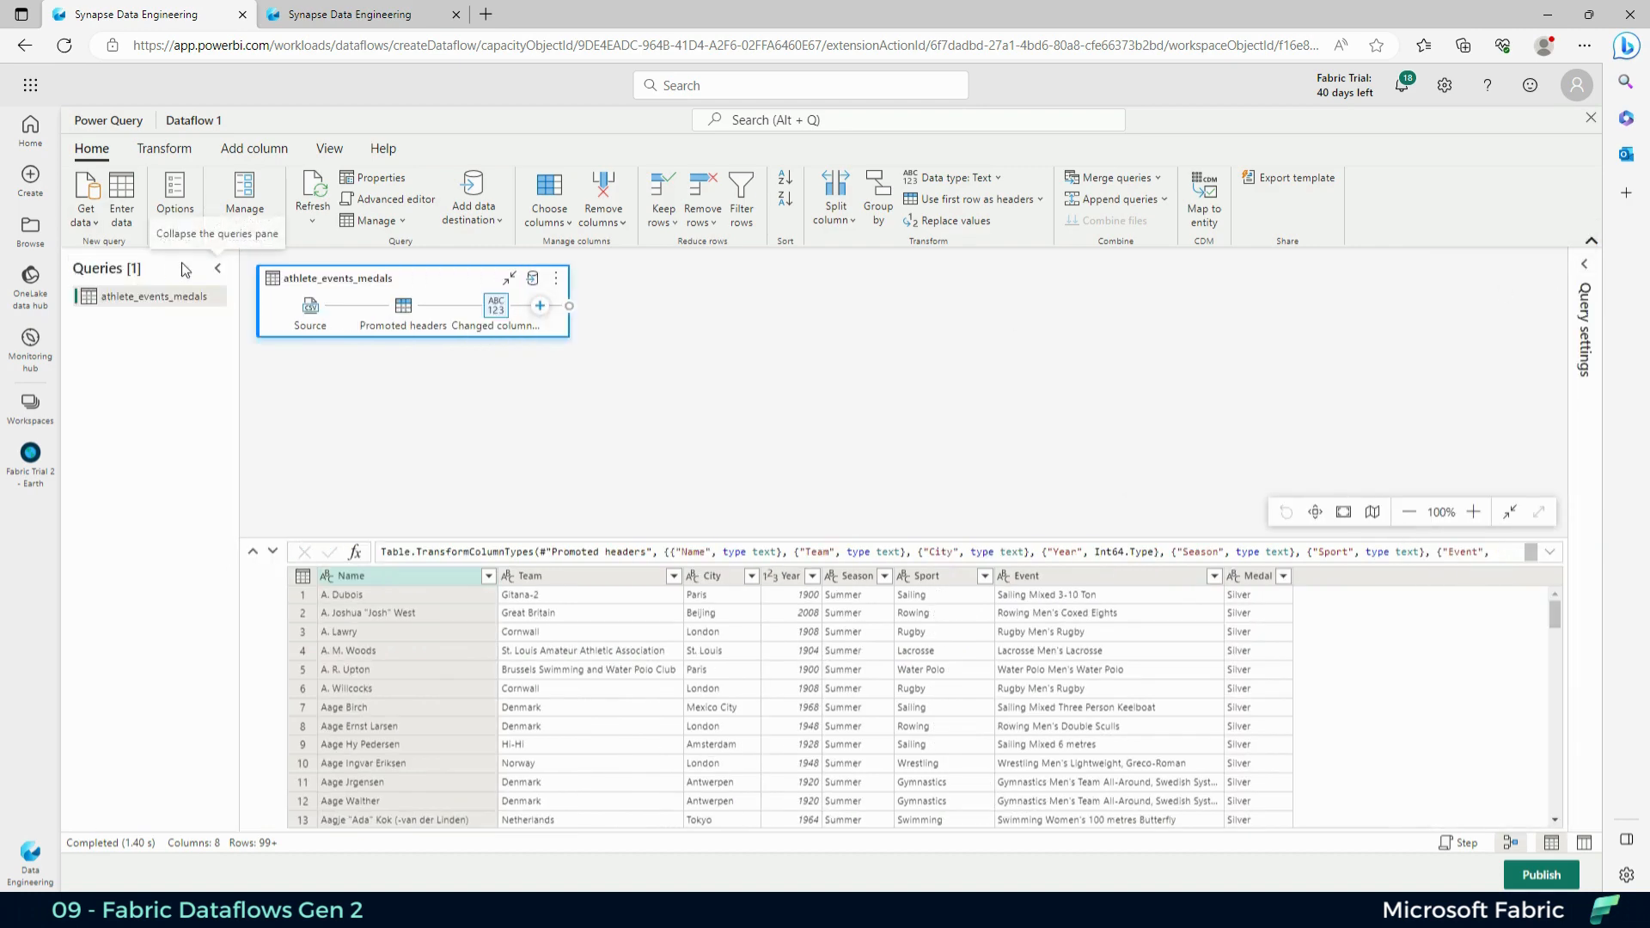
left_click(214, 274)
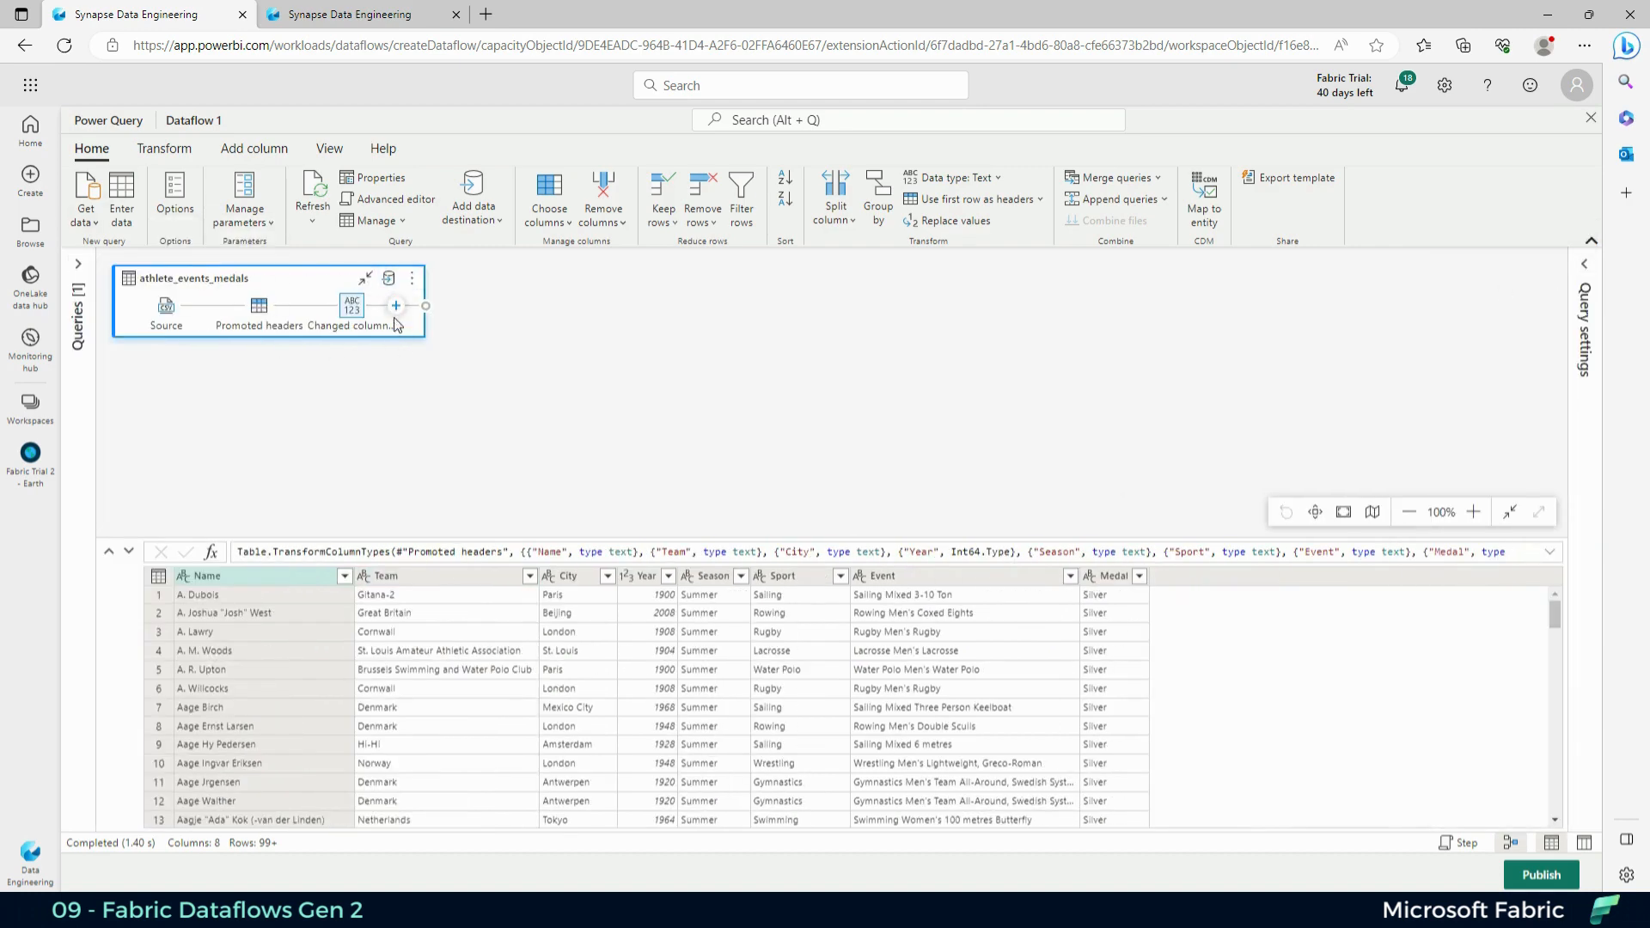
left_click_drag(653, 536, 651, 403)
Step: Filter the Season column to exclude Winter, keeping only the Summer rows
left_click(740, 444)
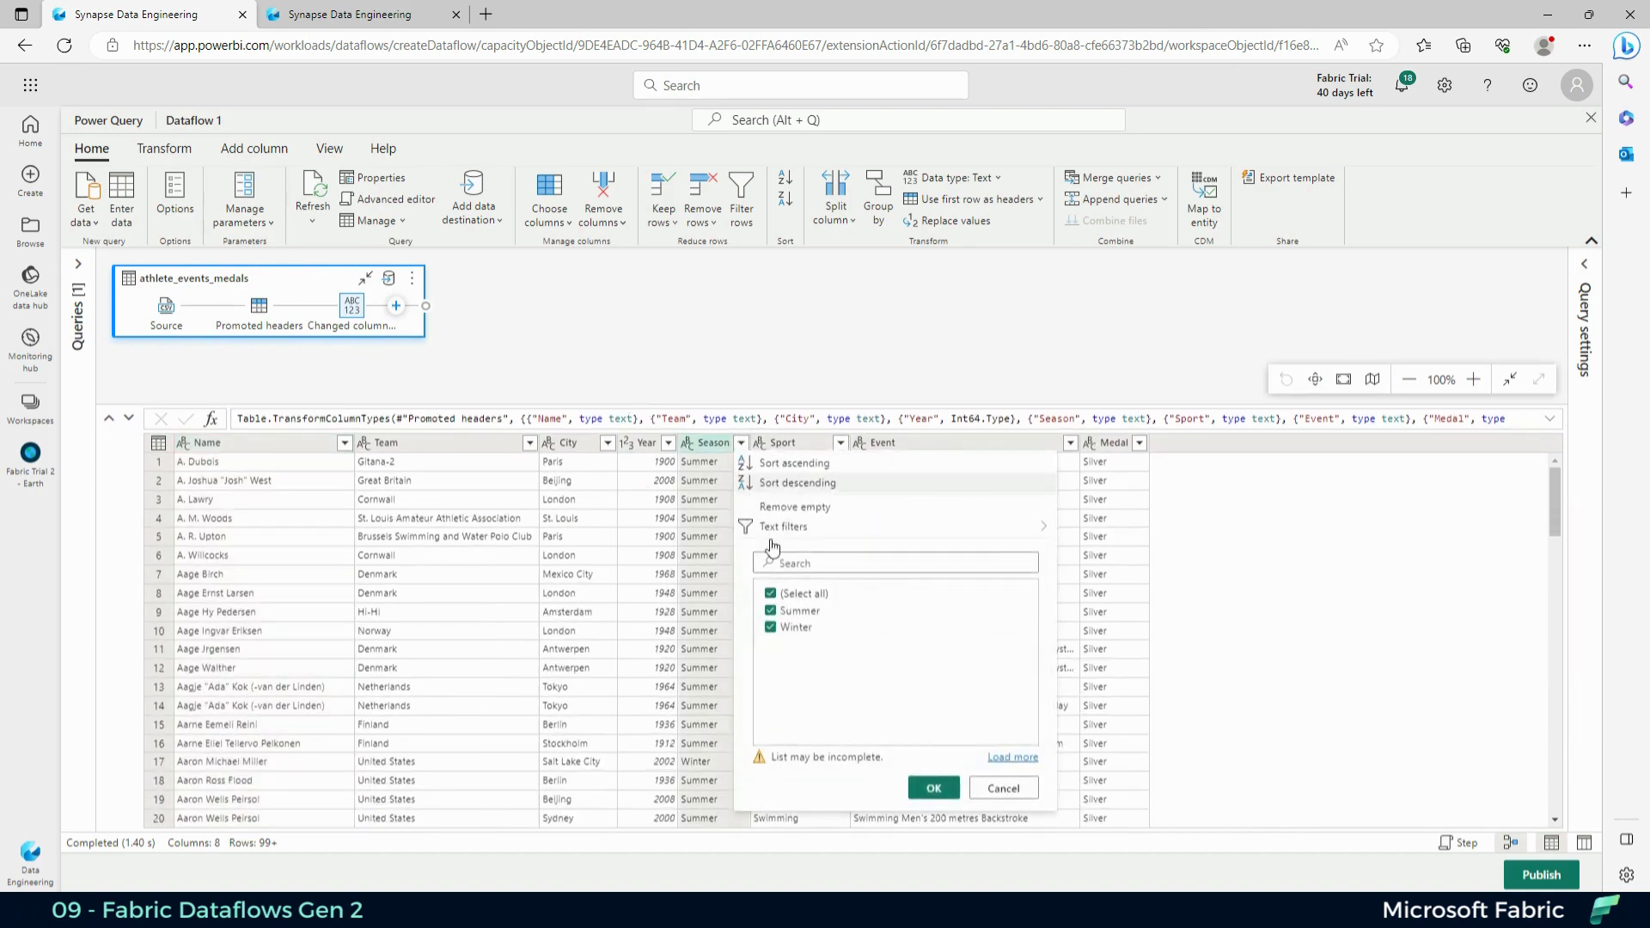
left_click(770, 627)
left_click(933, 788)
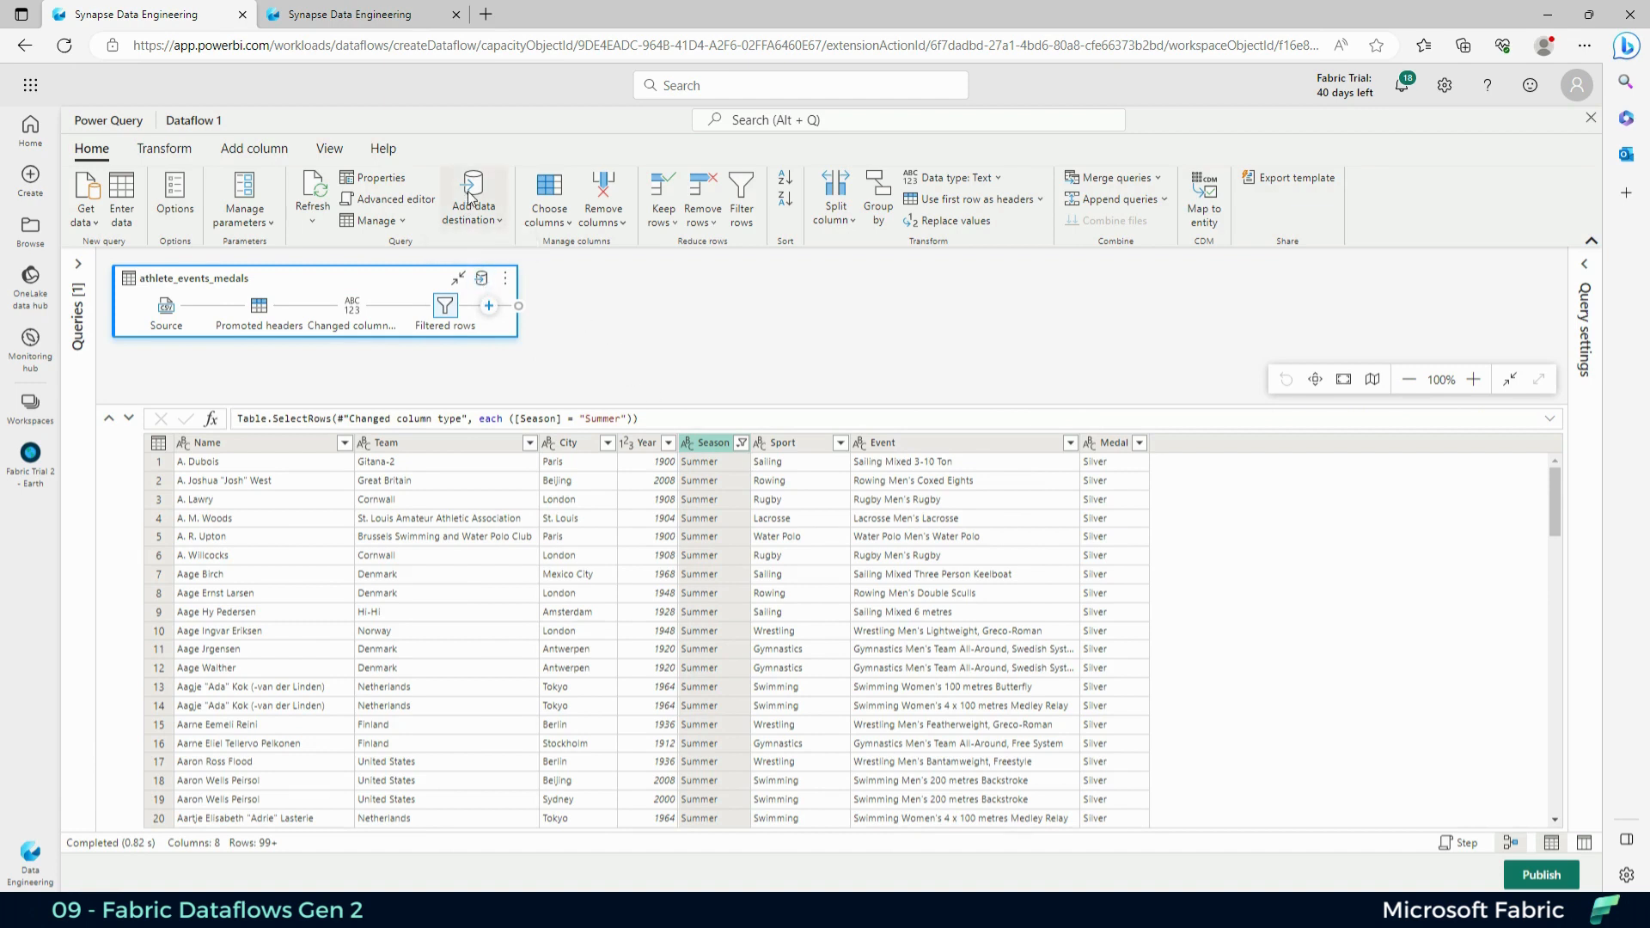
Step: Add a Lakehouse data destination to the athlete_events_medals query using the existing Lakehouse (none) connection
left_click(488, 305)
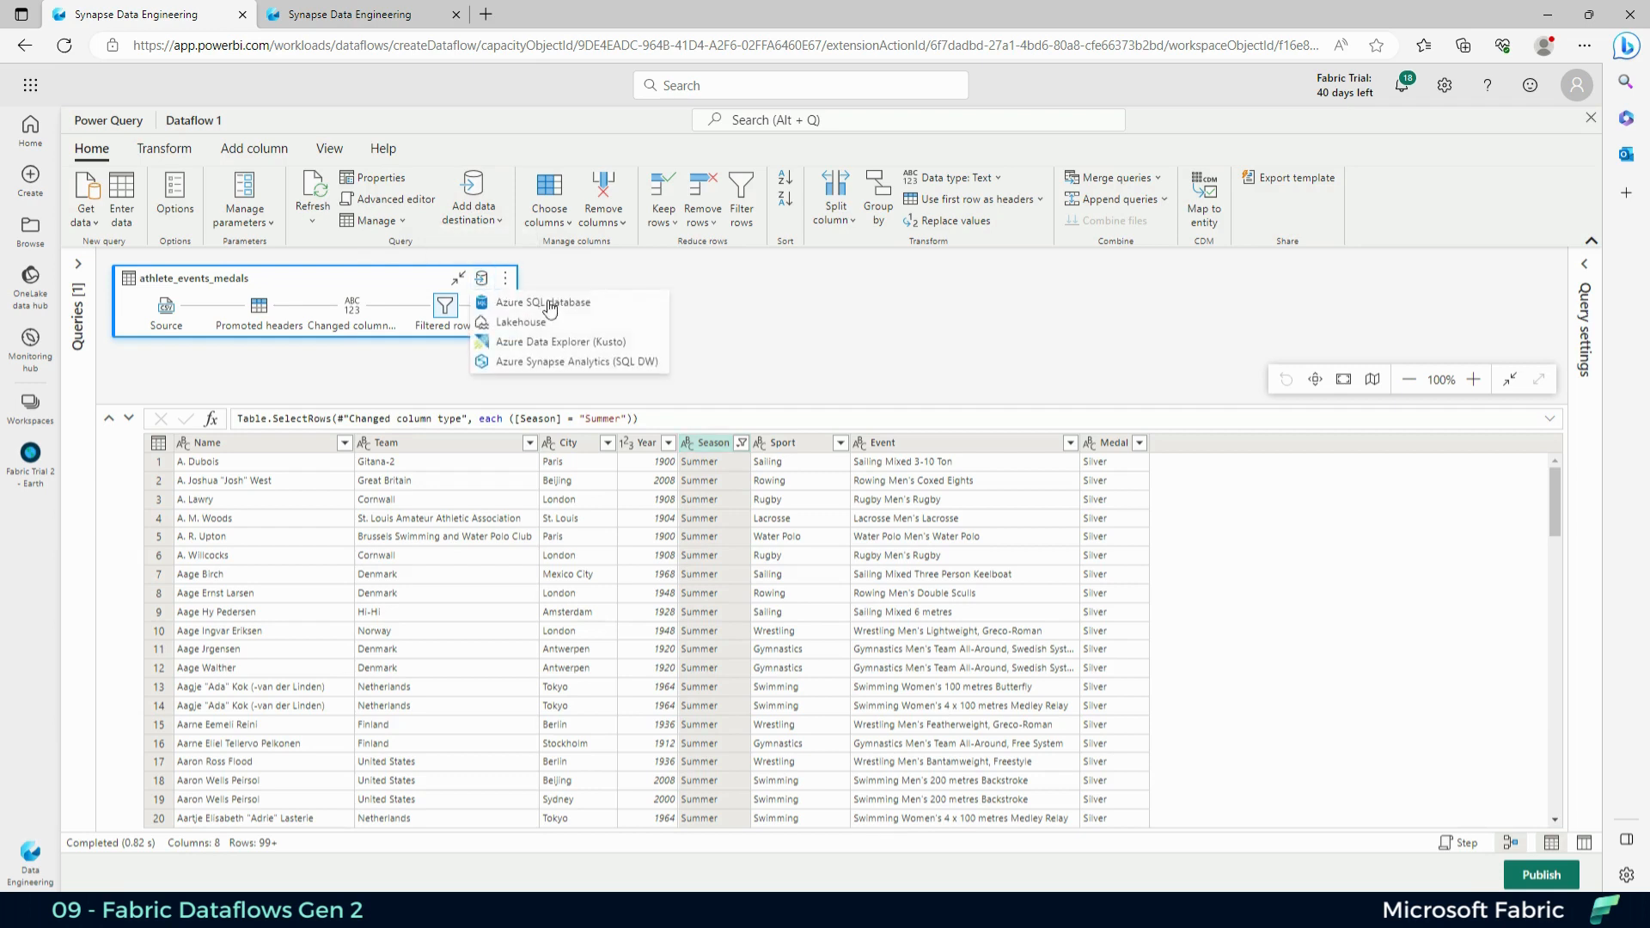
left_click(547, 322)
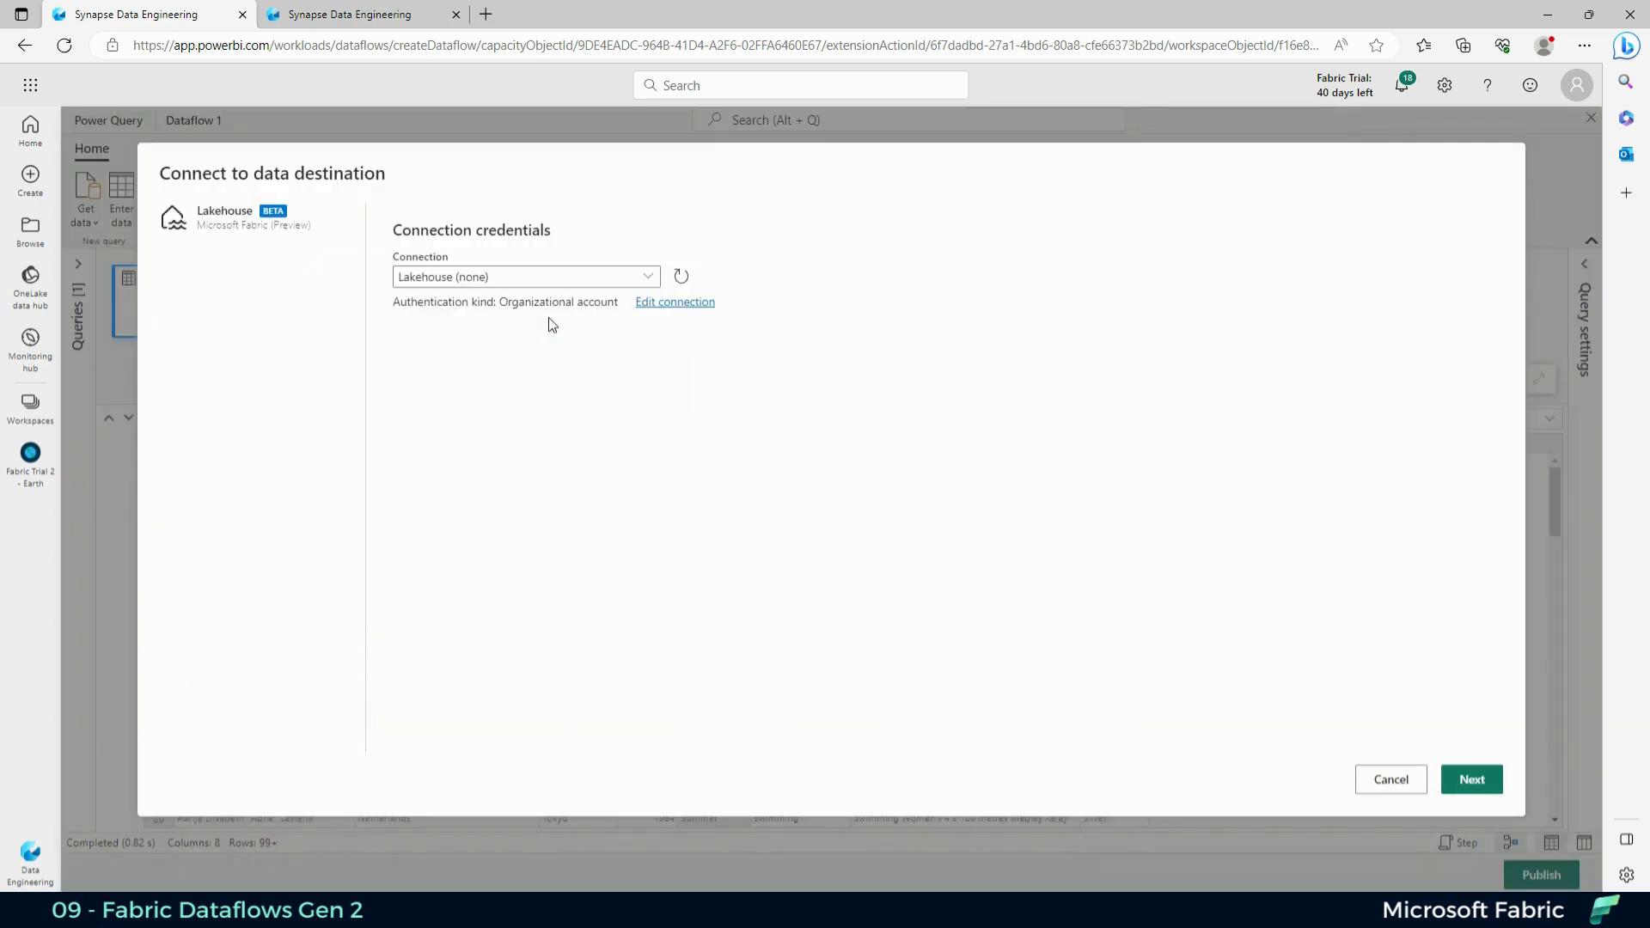
left_click(642, 277)
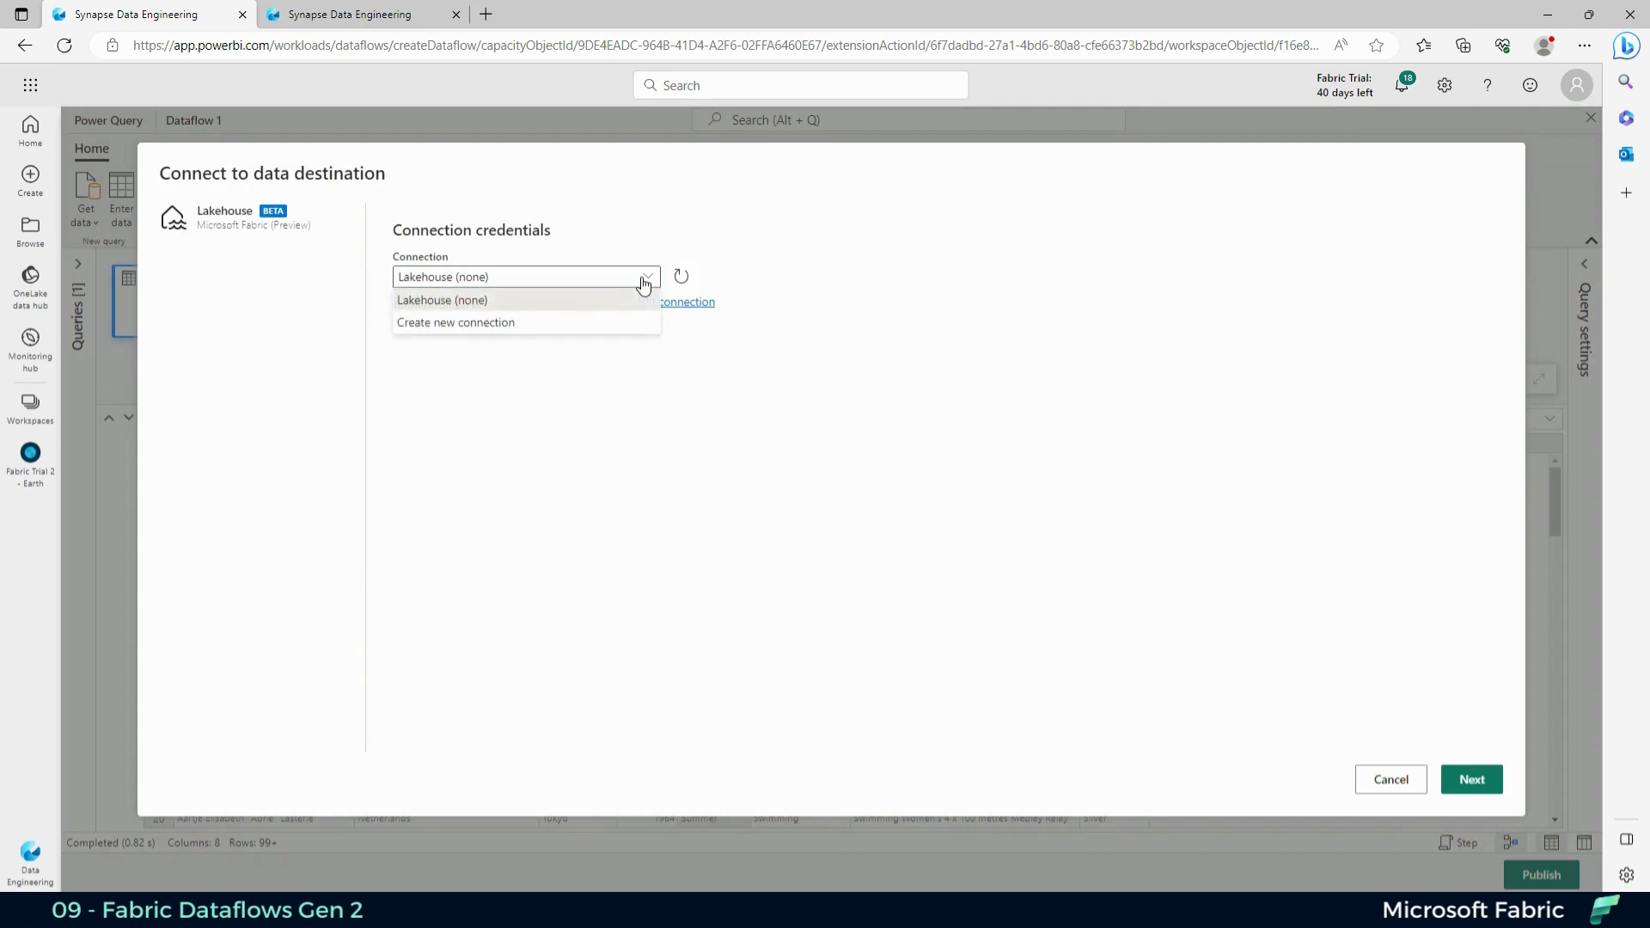
left_click(645, 280)
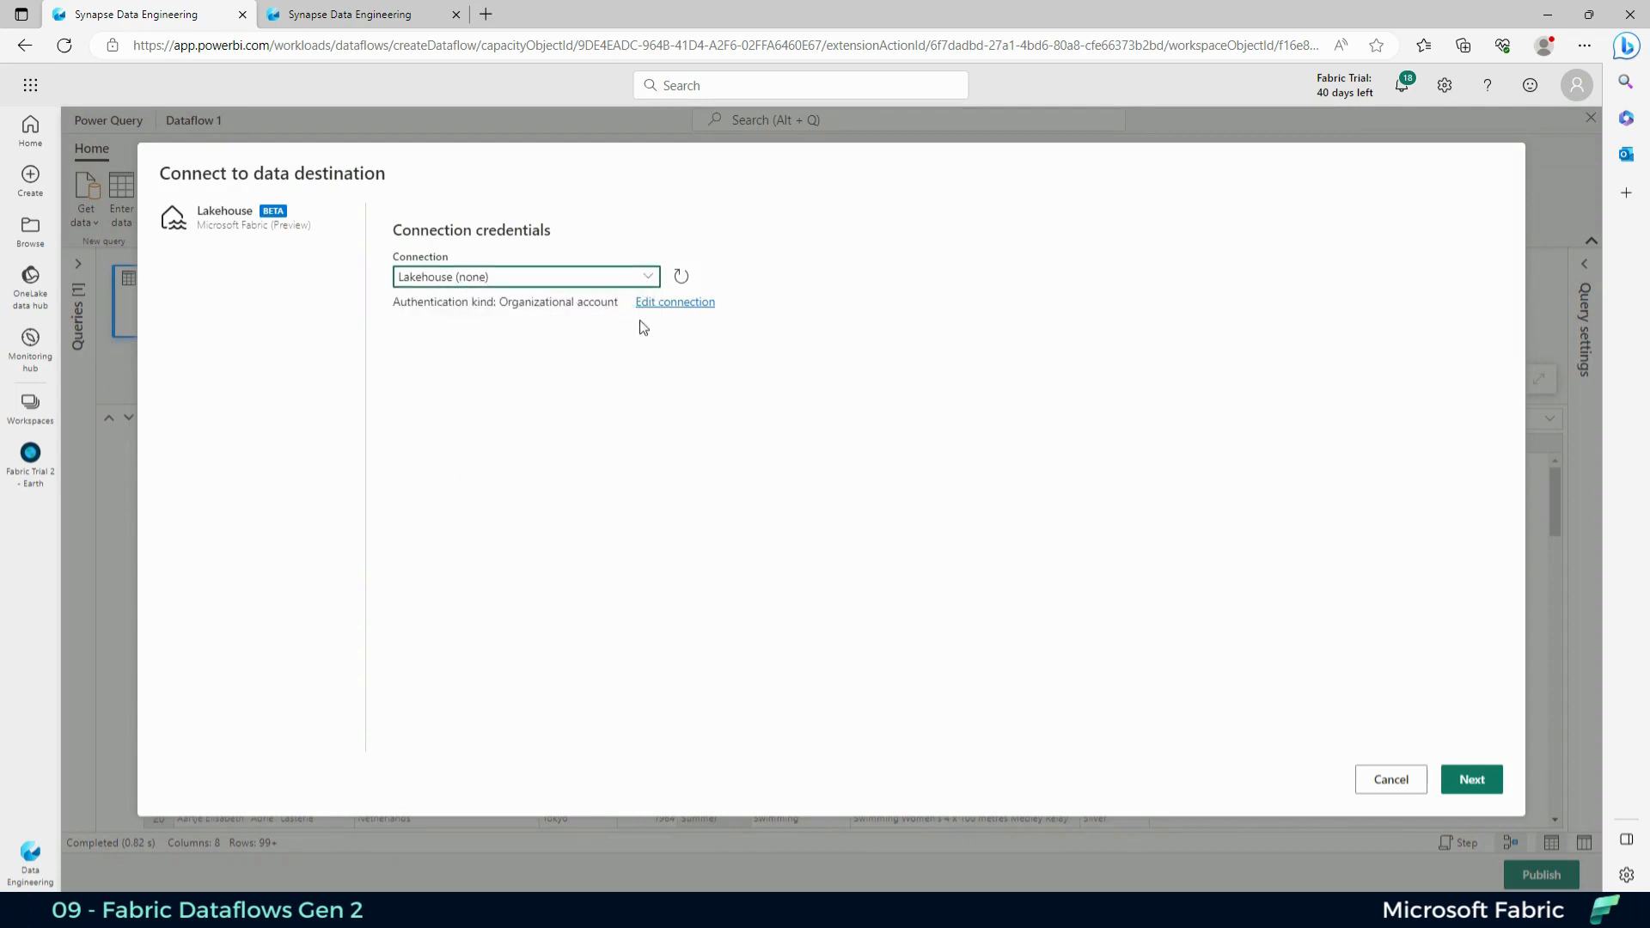
left_click(1471, 779)
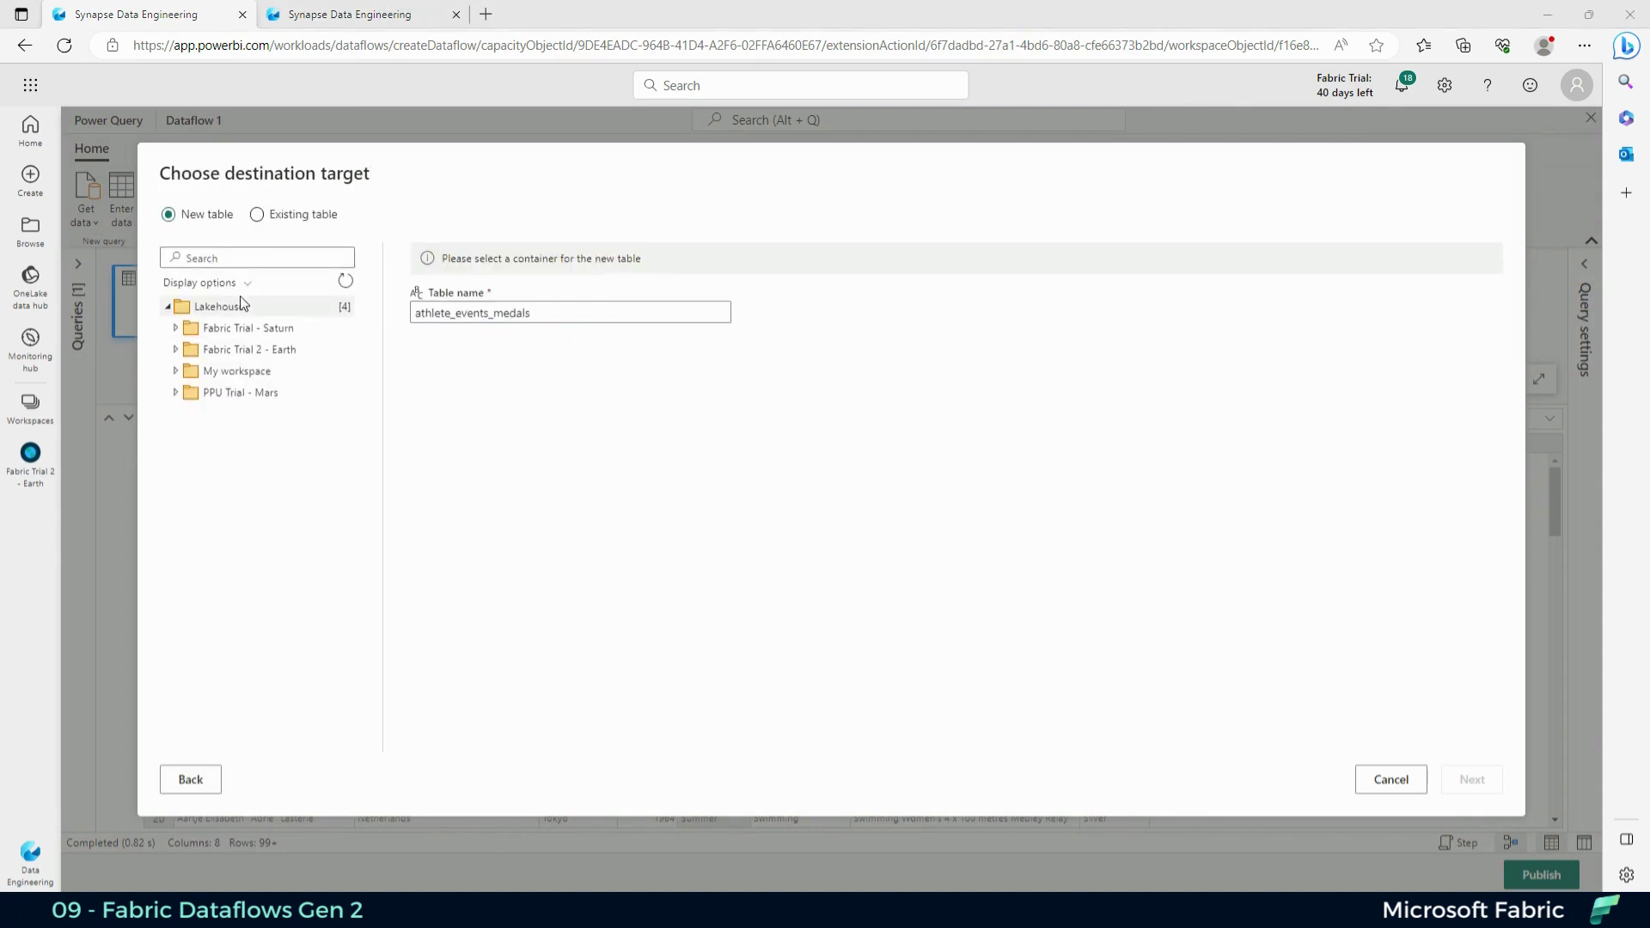
Step: Target a new table athlete_events_medals in Lakehouse2 of Fabric Trial 2 - Earth and save the settings with the Replace update method
left_click(255, 351)
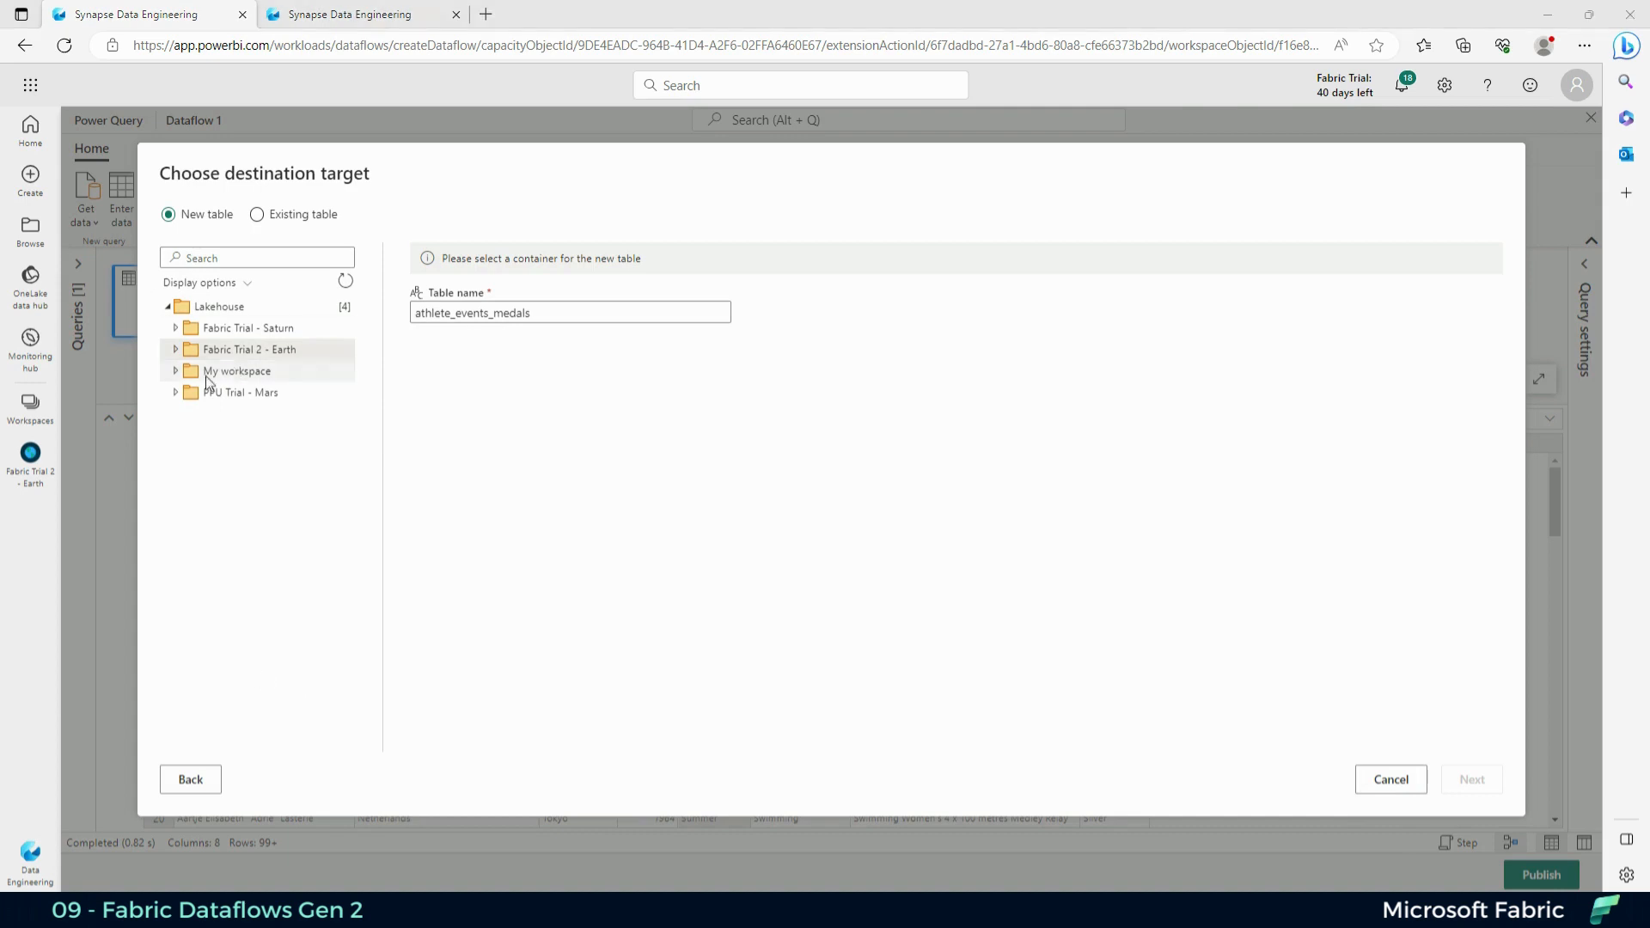
left_click(176, 349)
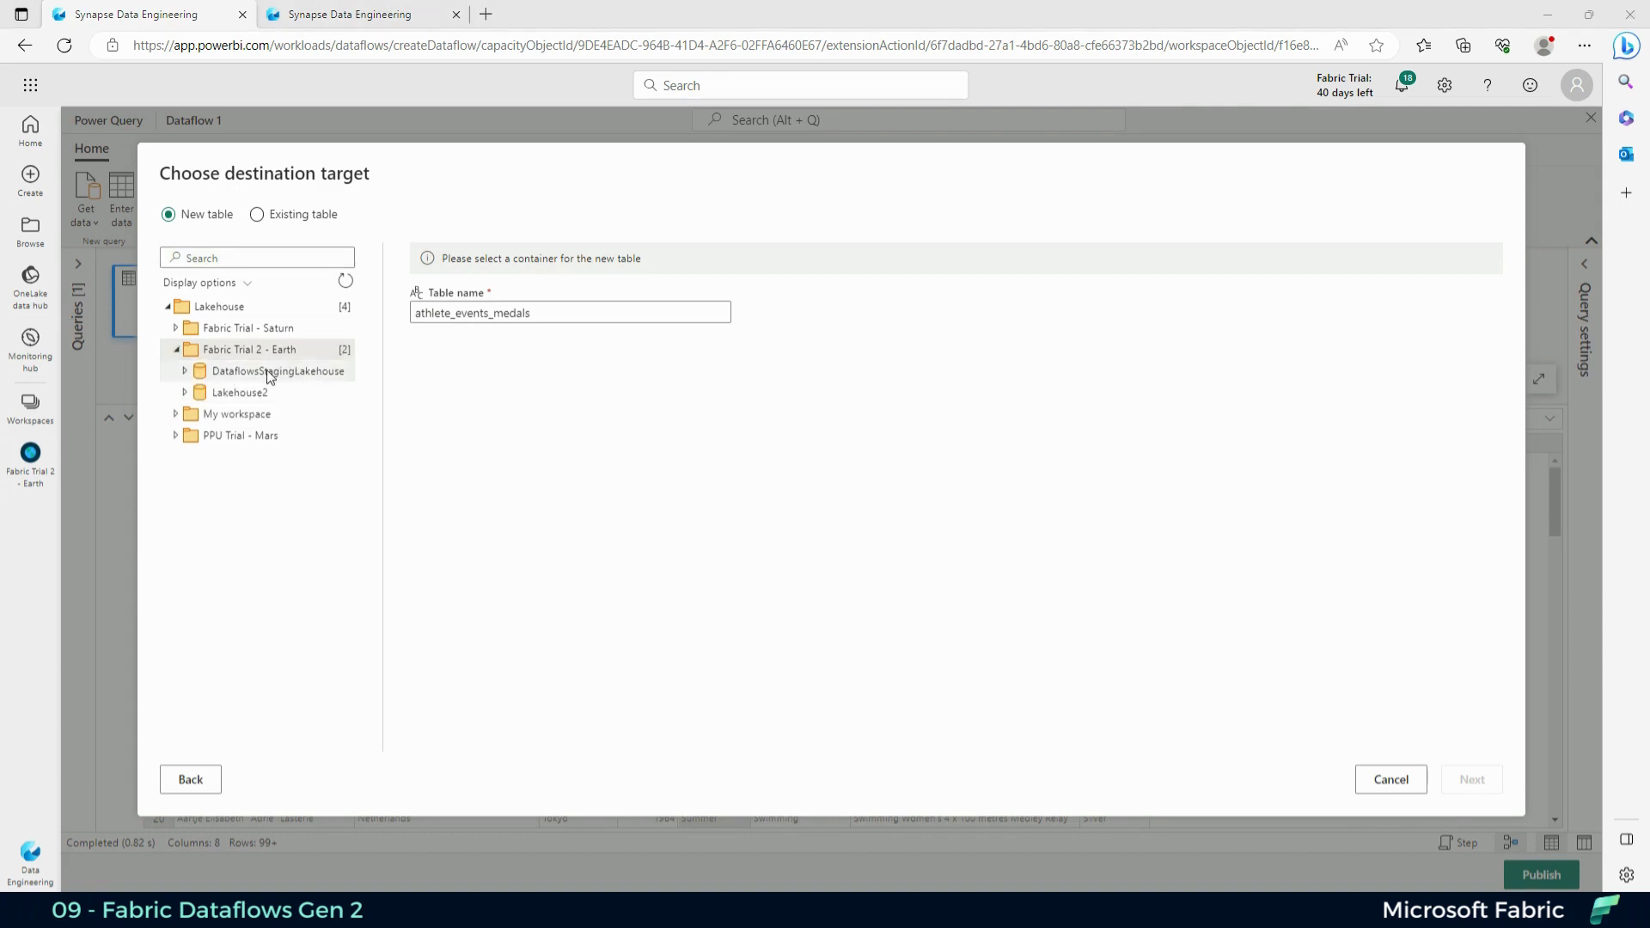
left_click(186, 392)
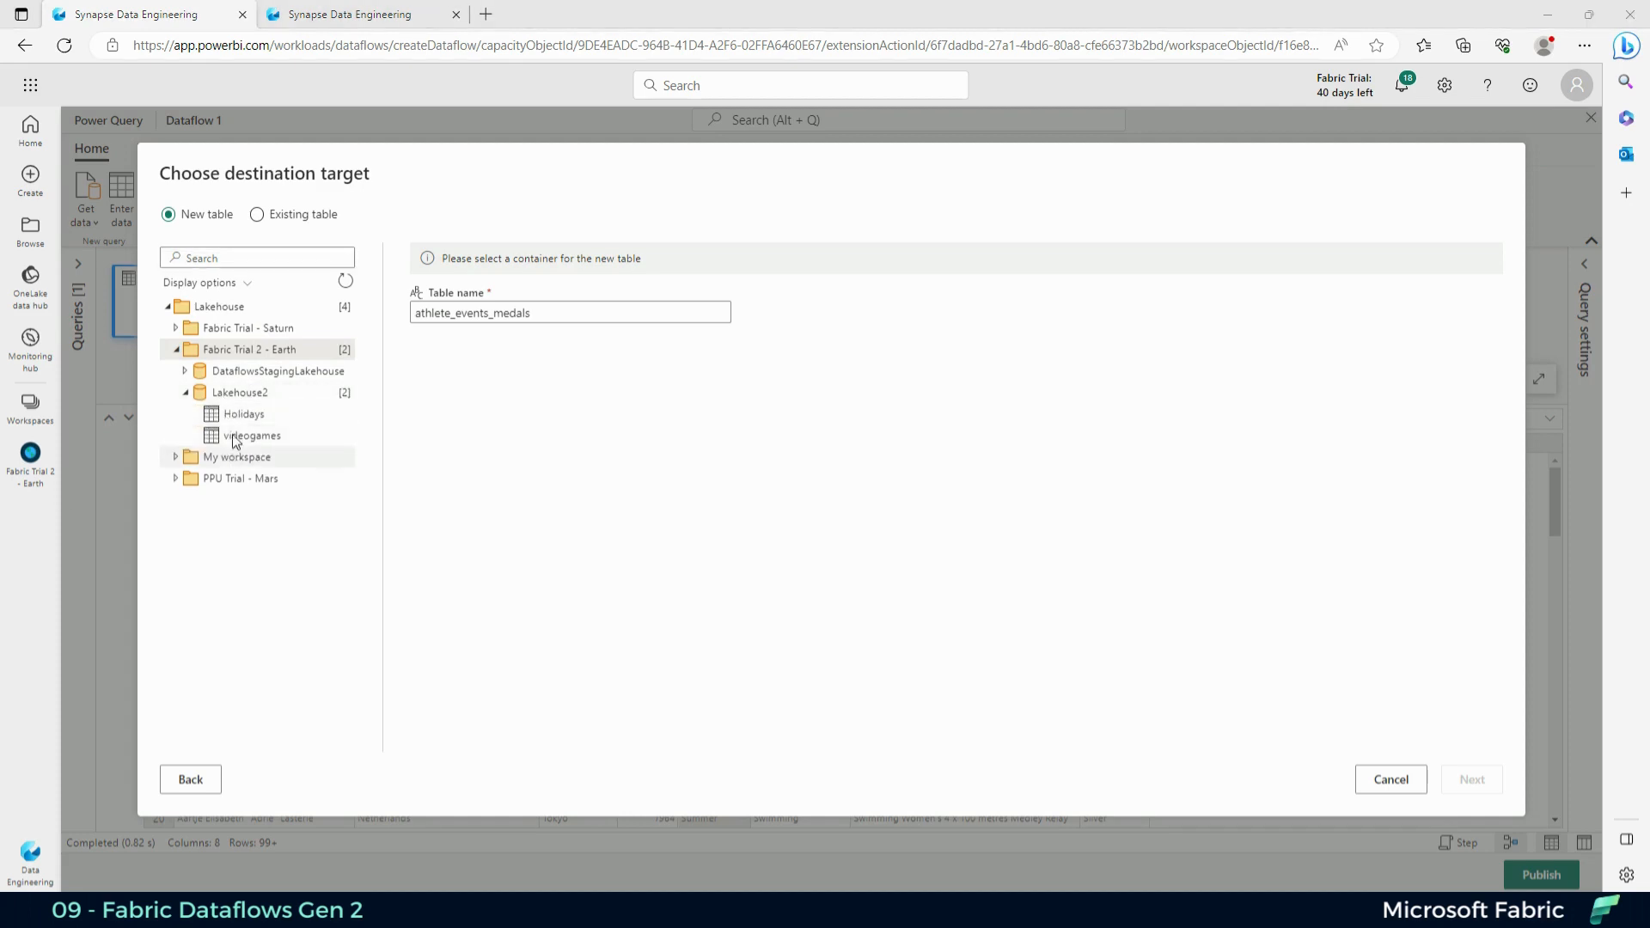
left_click(235, 394)
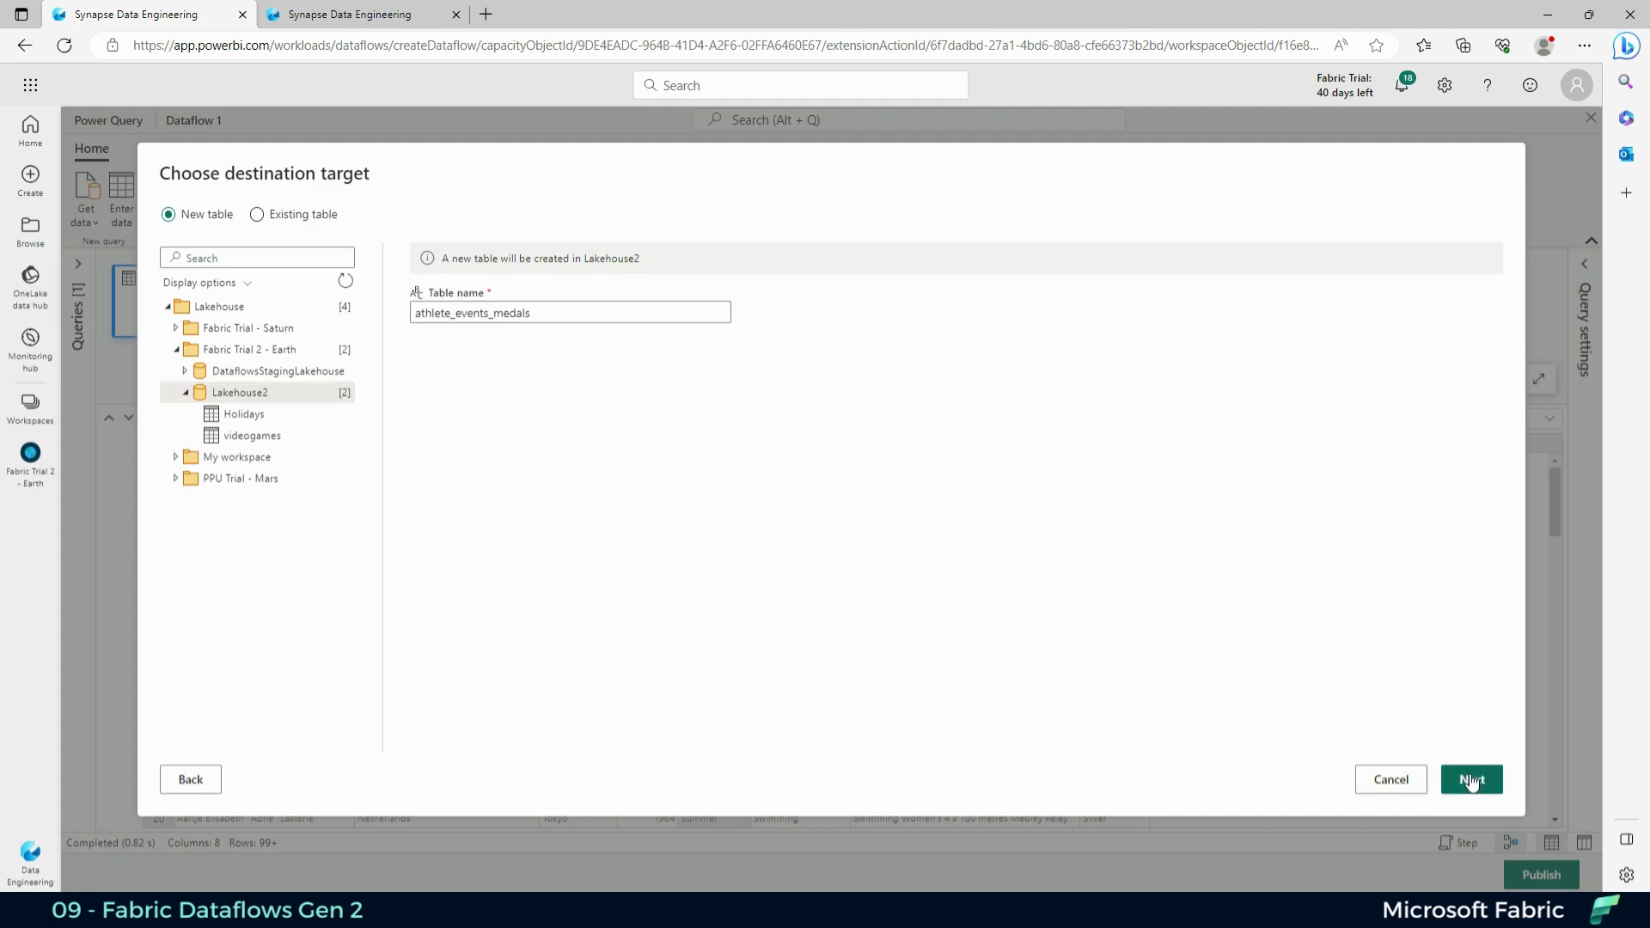
left_click(1471, 779)
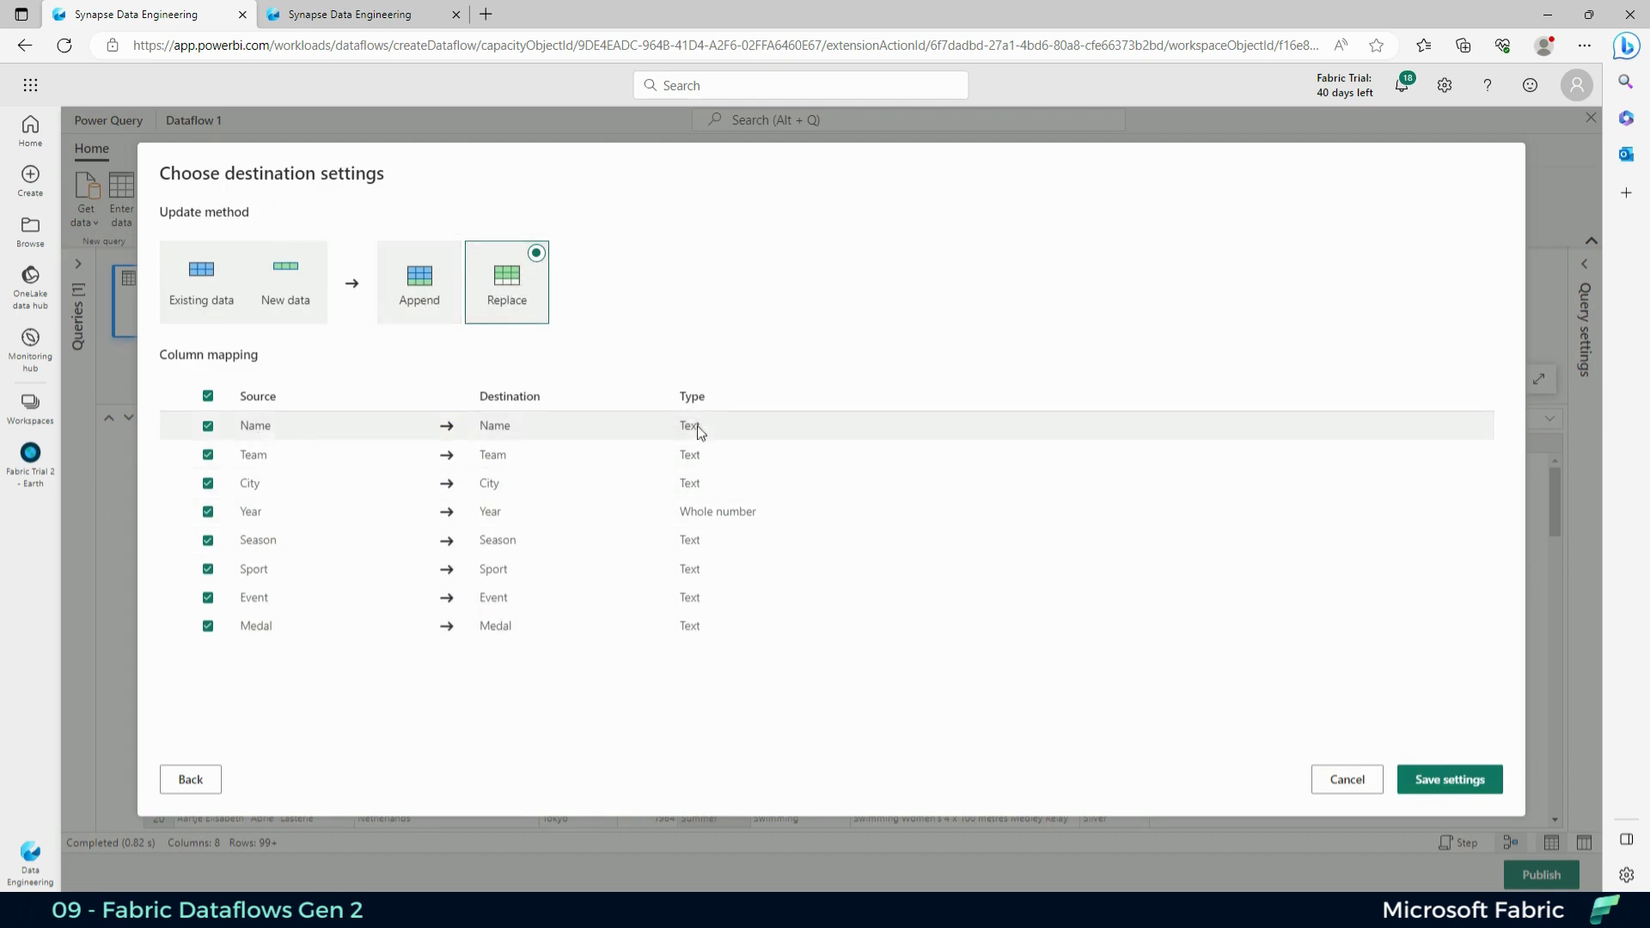
left_click(1461, 780)
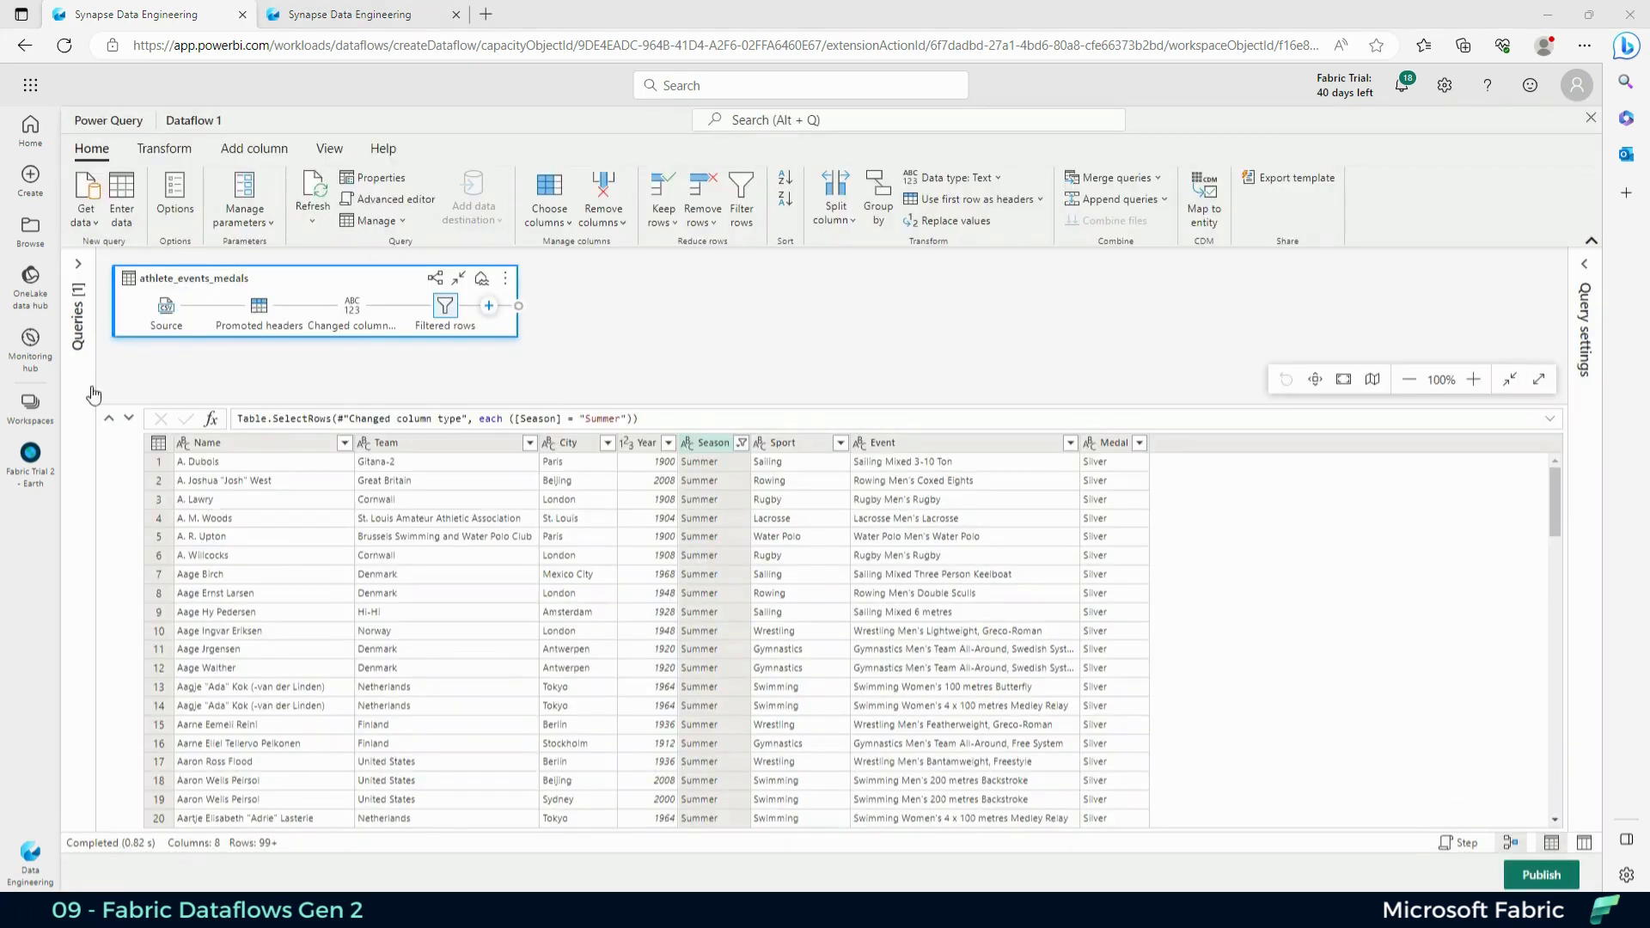
left_click(163, 149)
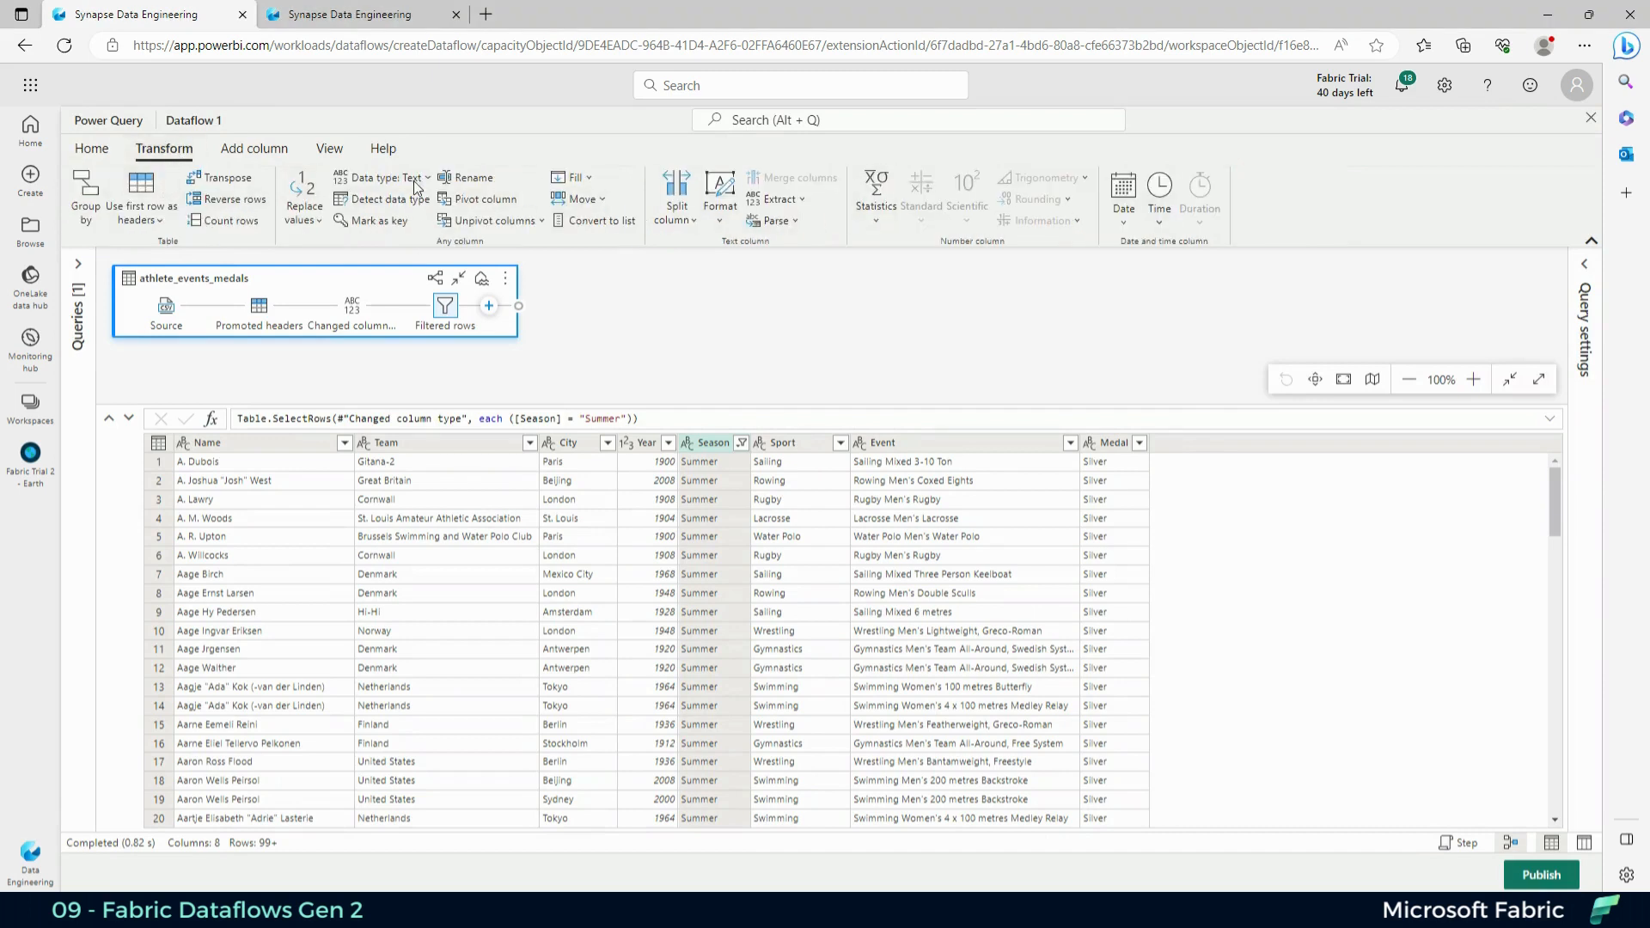
left_click(254, 149)
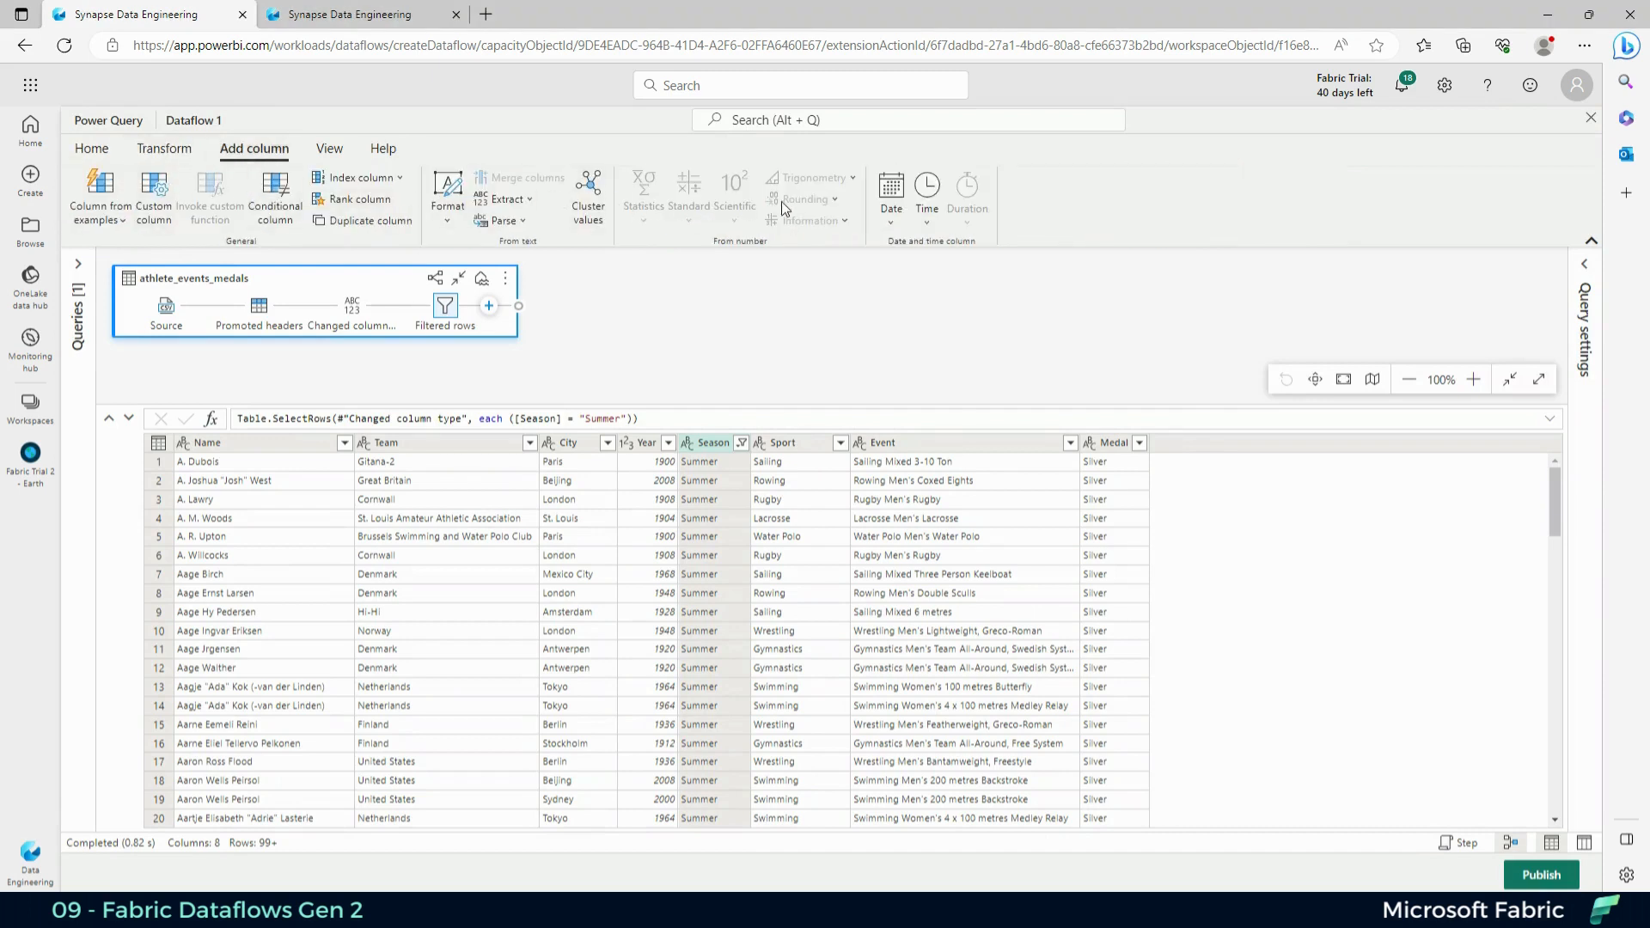
left_click(329, 149)
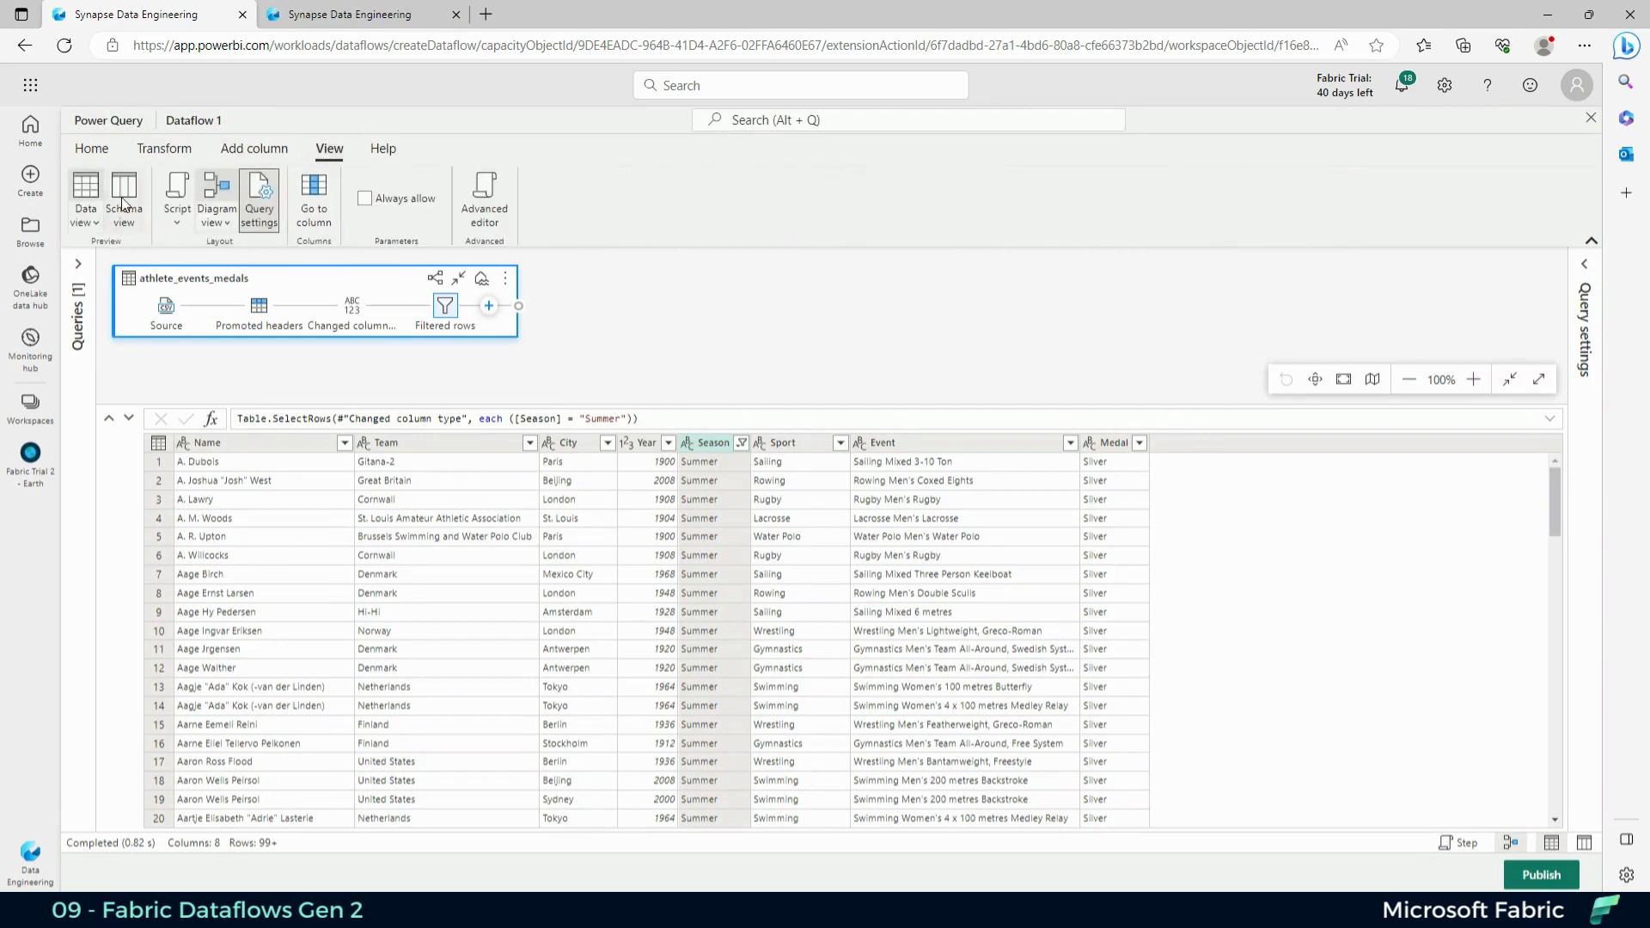
left_click(383, 149)
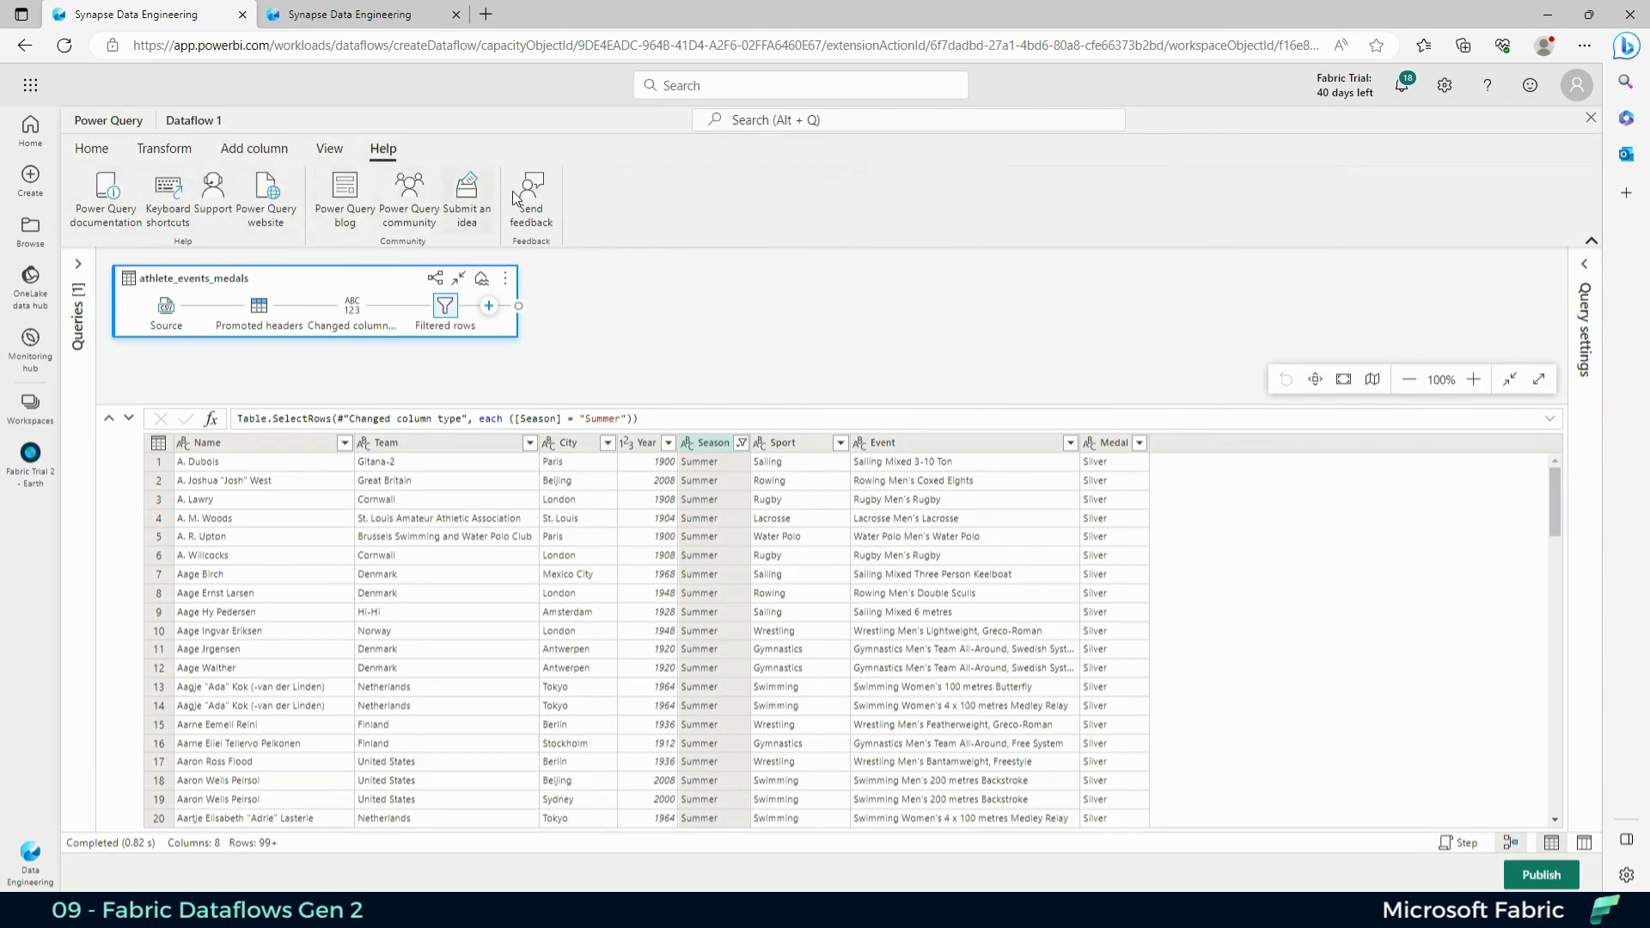
left_click(91, 148)
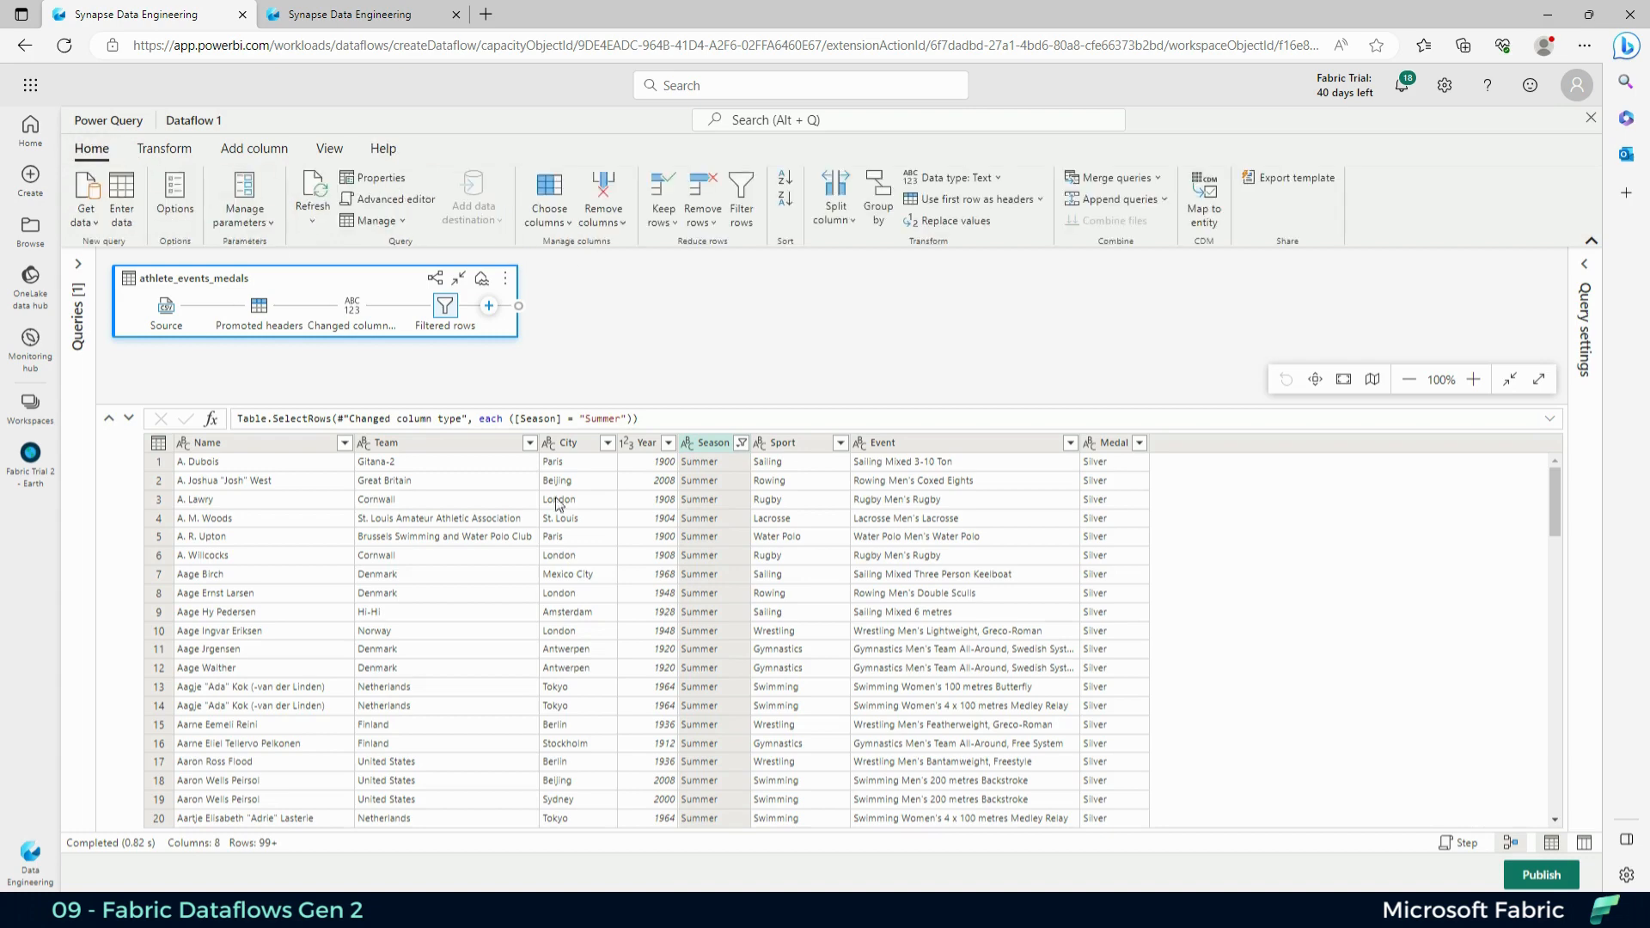
Step: Publish the dataflow to the workspace
left_click(1542, 875)
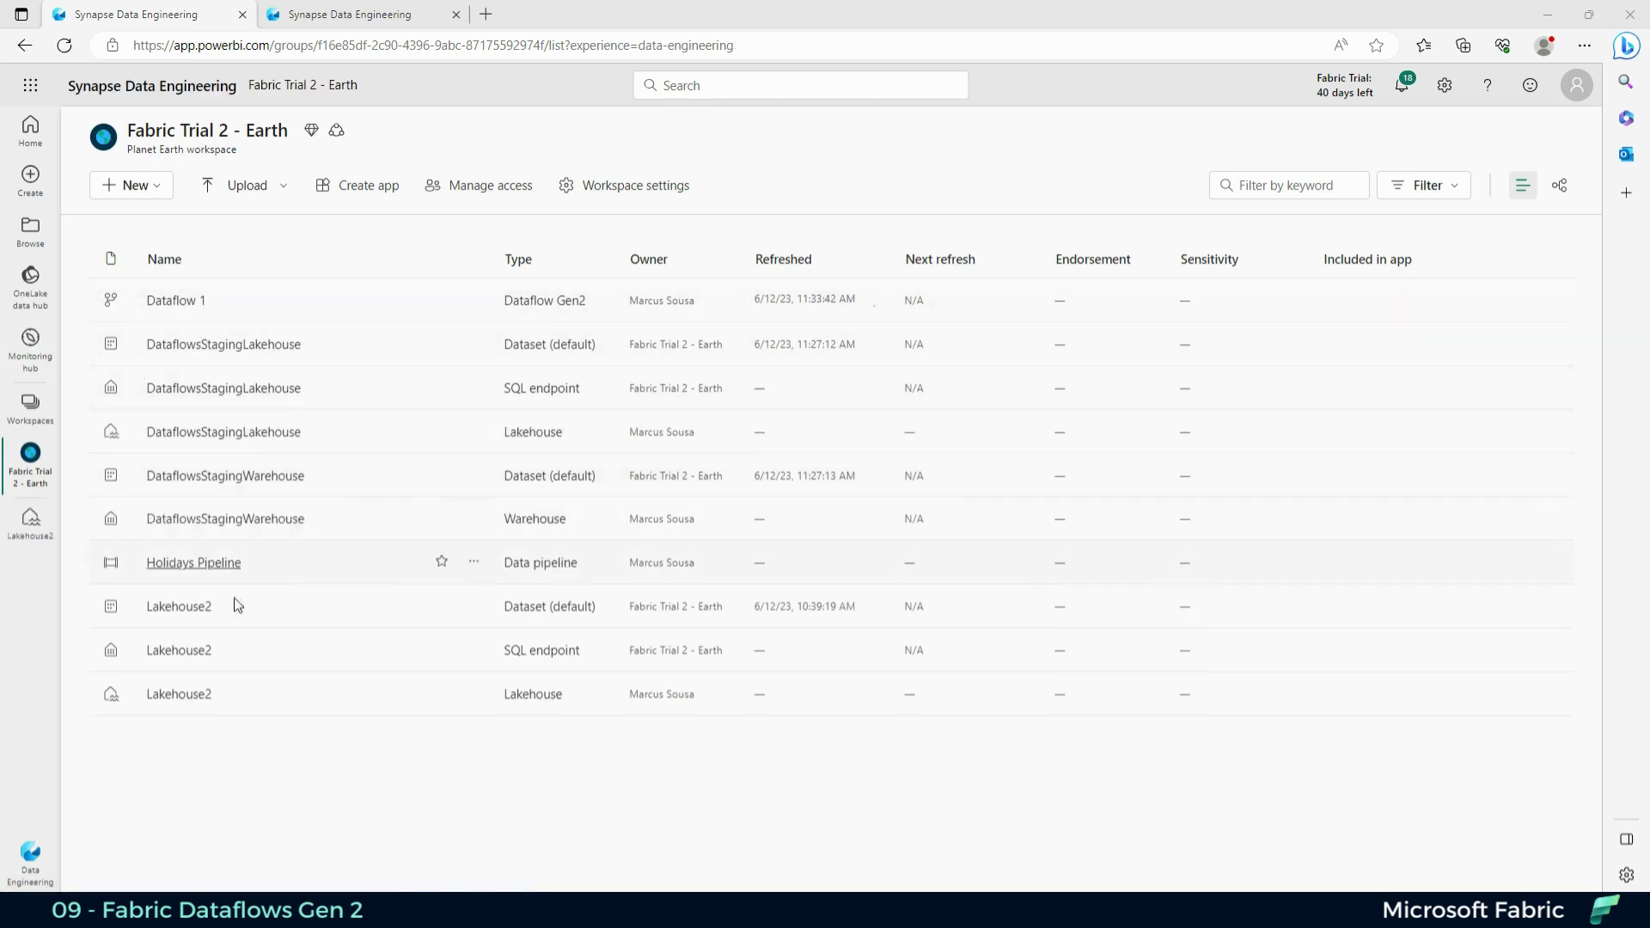
Step: Check the tables of Lakehouse2 and the athlete_events_medals preview for the loaded data
left_click(172, 696)
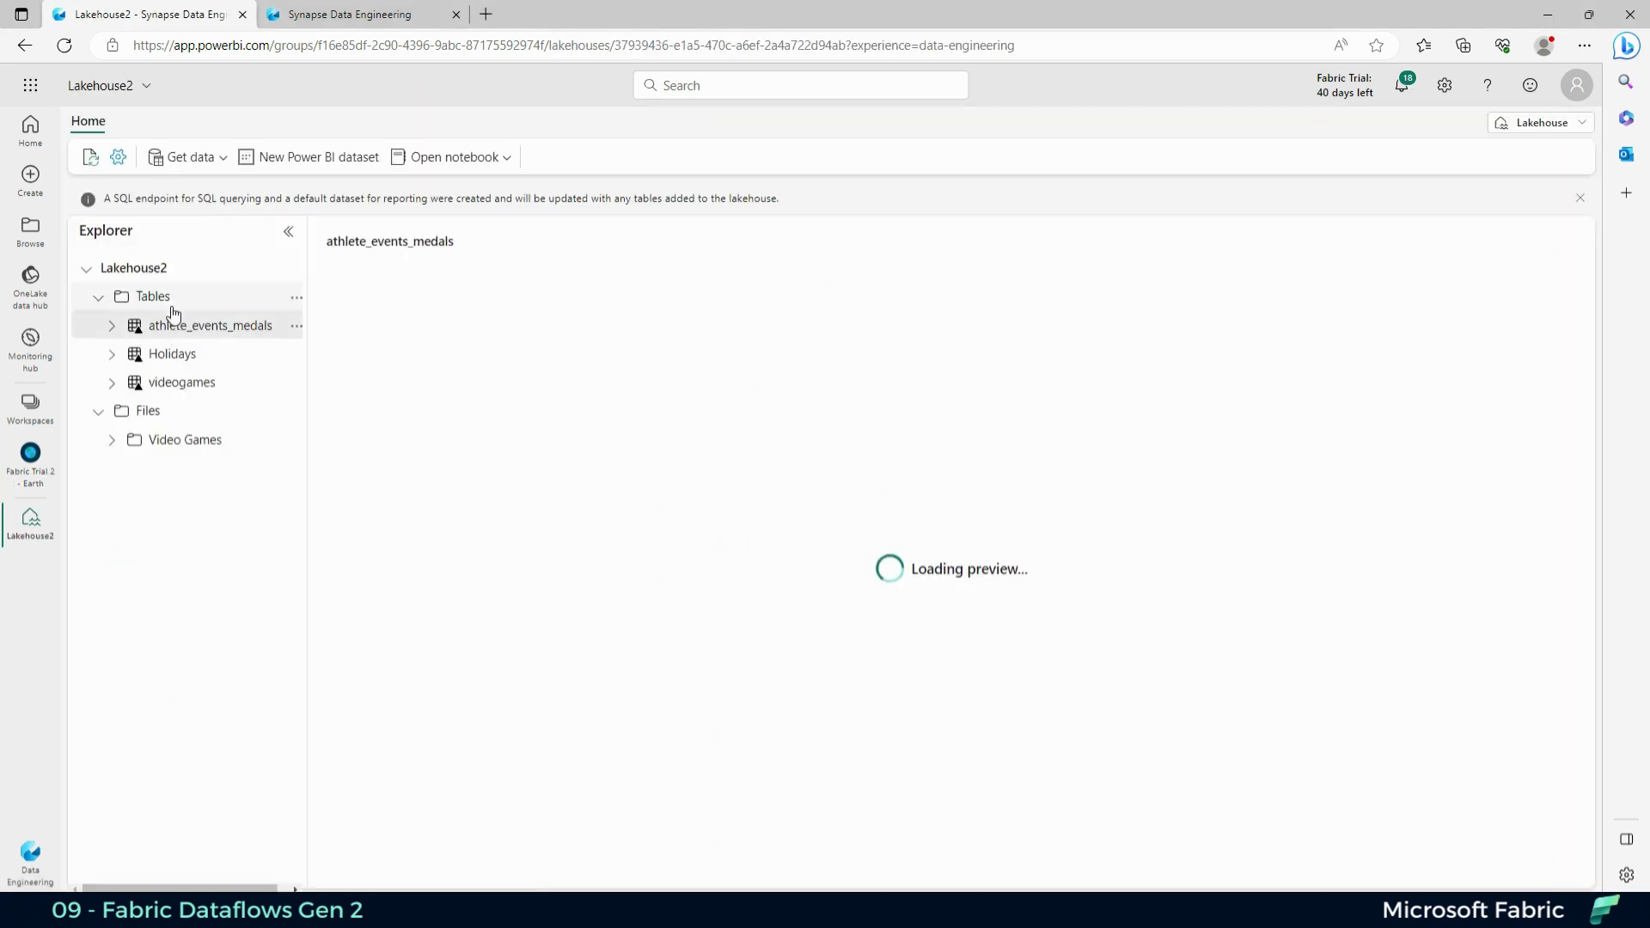
right_click(155, 305)
left_click(207, 397)
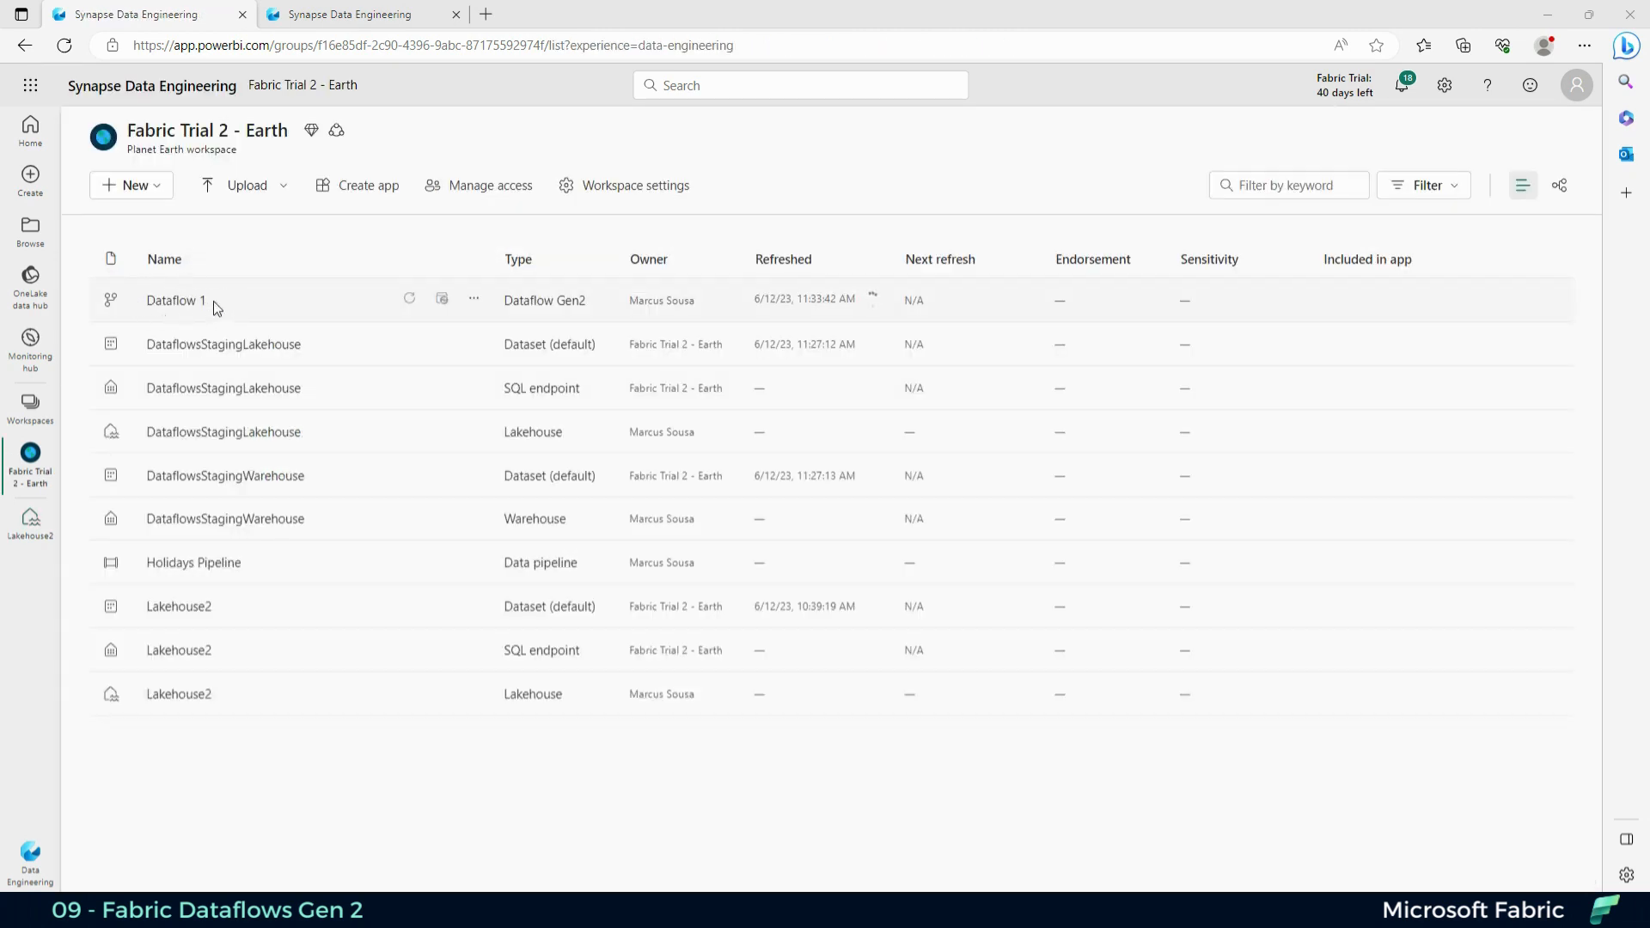
left_click(474, 300)
left_click(30, 520)
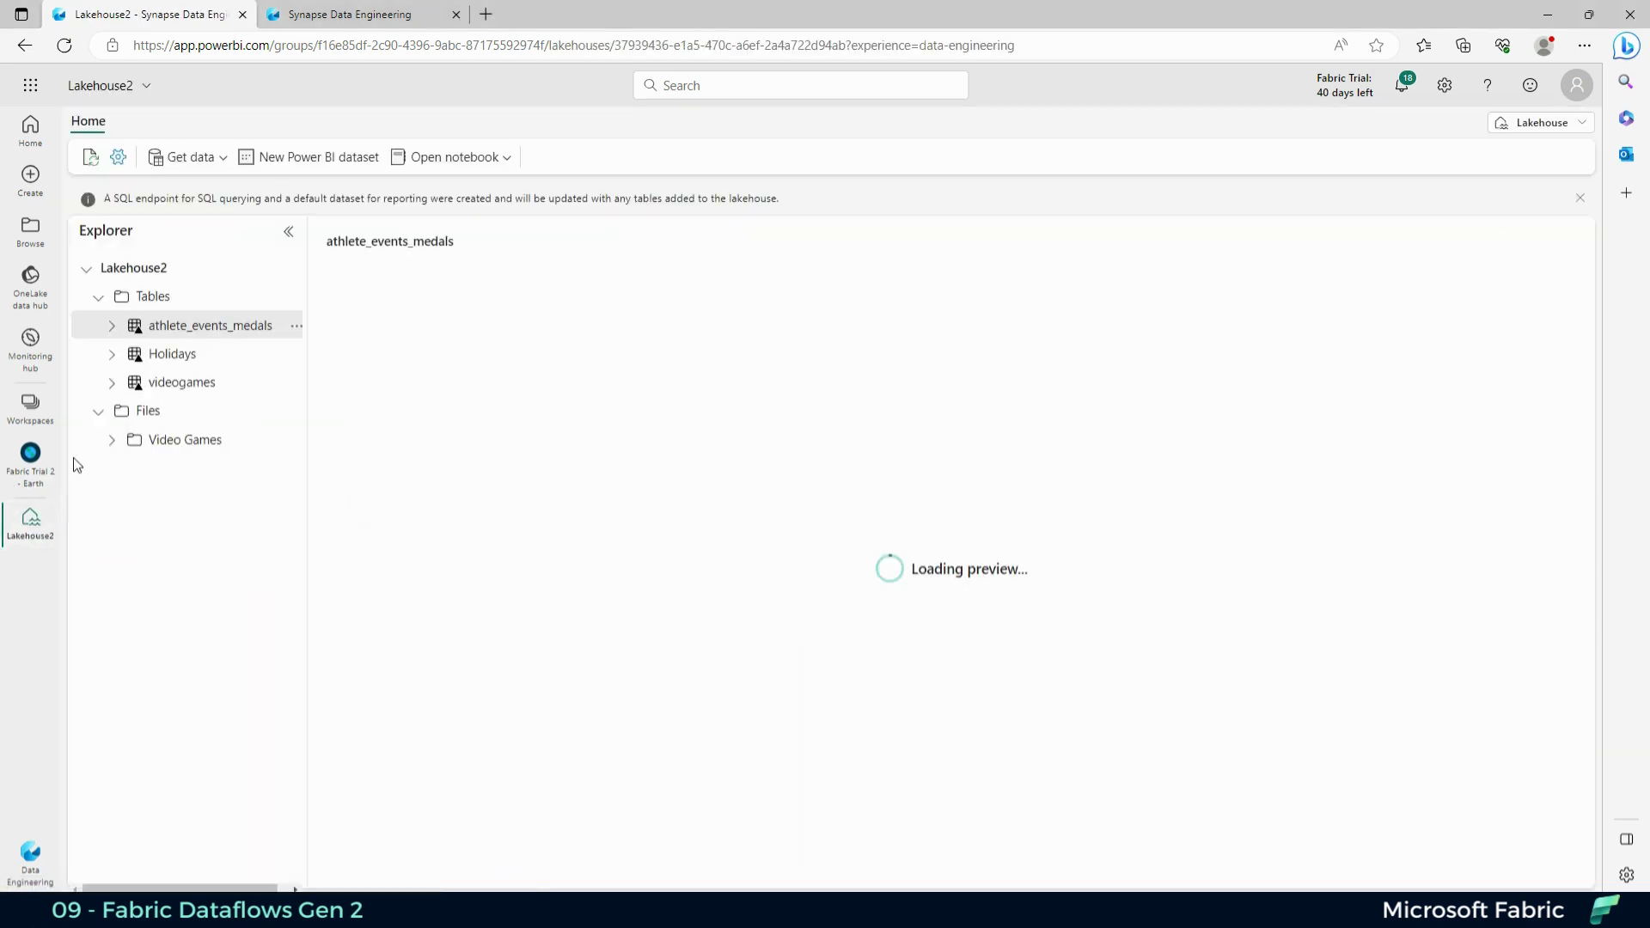
Step: Return to the Fabric Trial 2 - Earth workspace and open the refresh schedule in Dataflow 1's settings
left_click(30, 455)
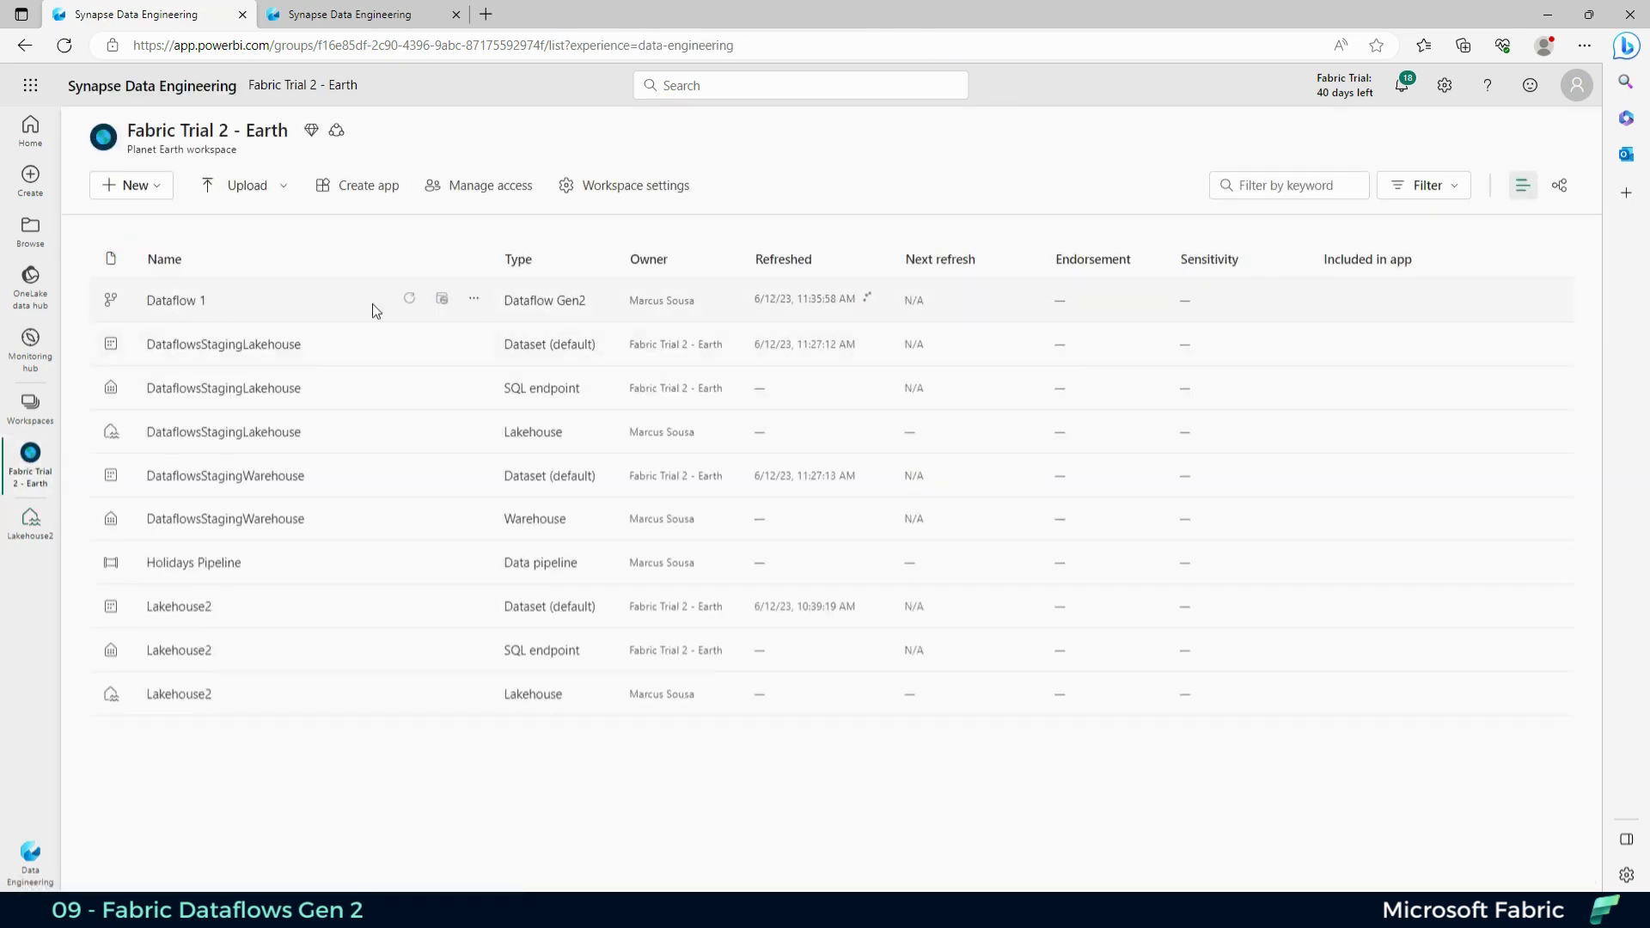
left_click(474, 298)
left_click(503, 467)
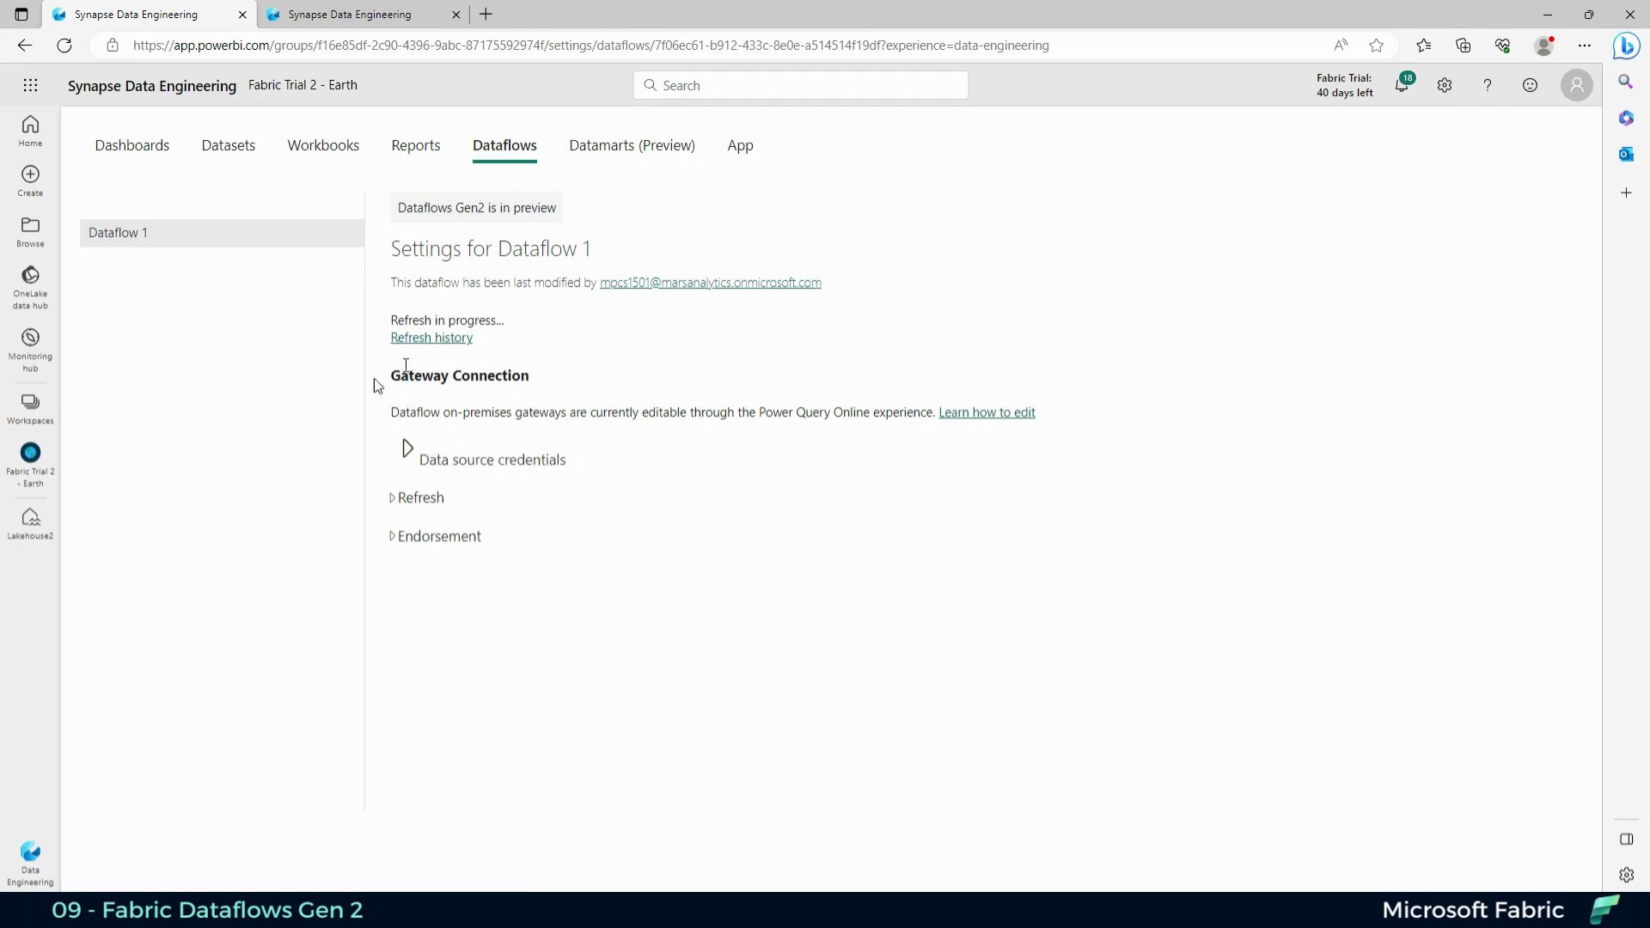
left_click(394, 499)
scroll(422, 516, "down", 2)
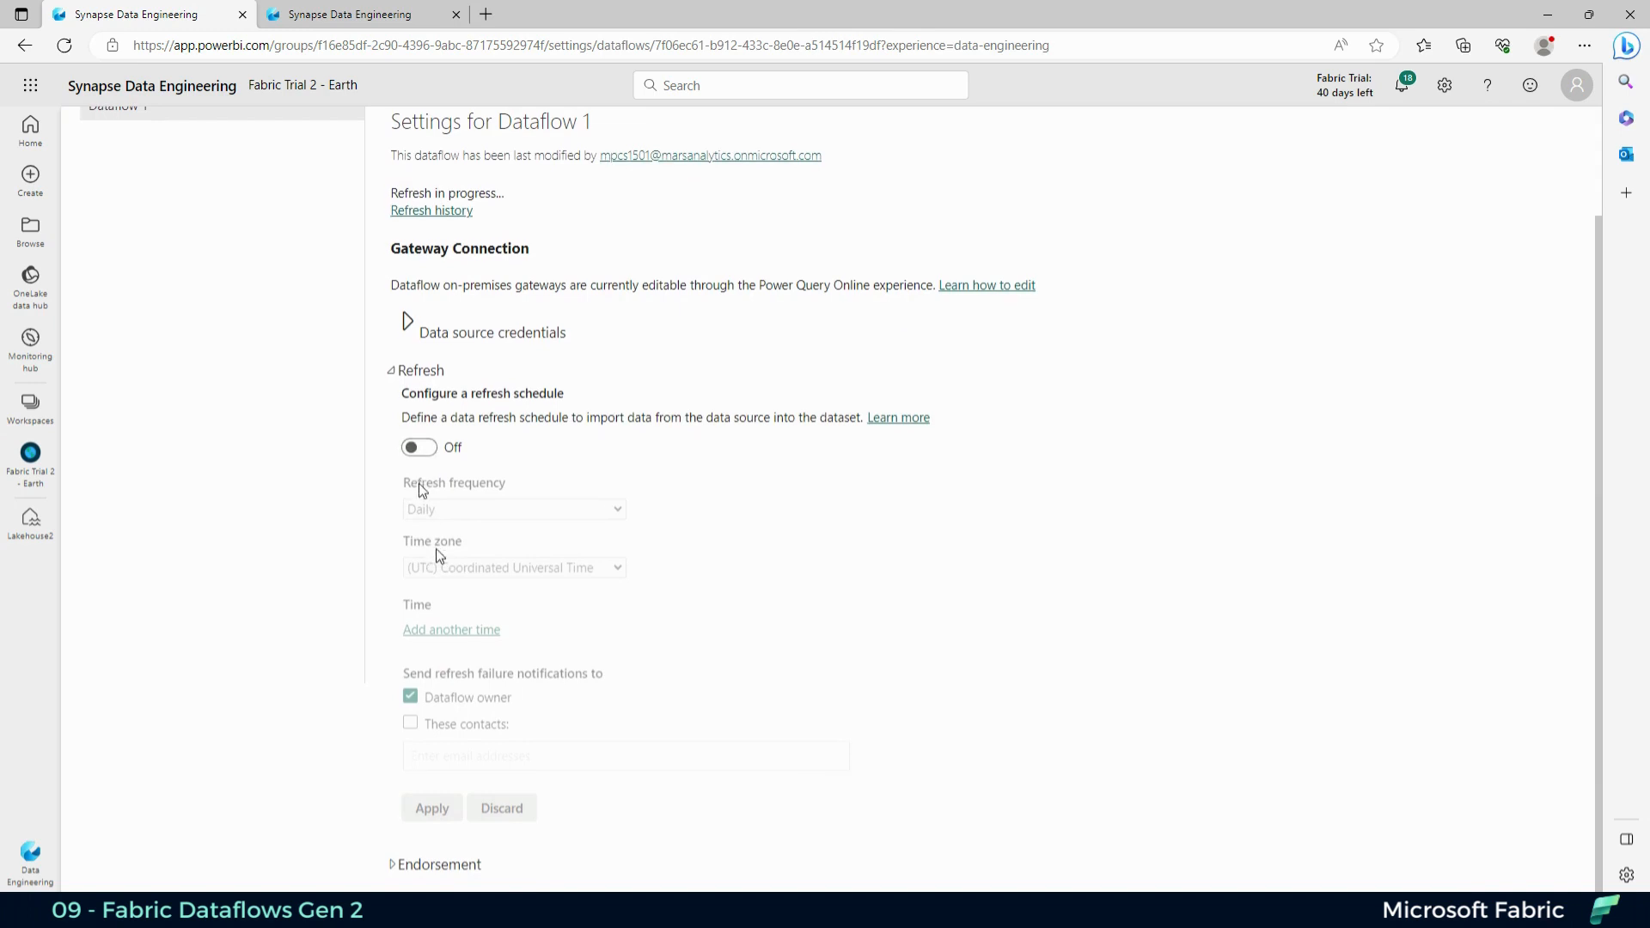
Step: Turn on a daily scheduled refresh at 1:00 AM in the Coordinated Universal Time zone and apply it
left_click(419, 447)
left_click(453, 508)
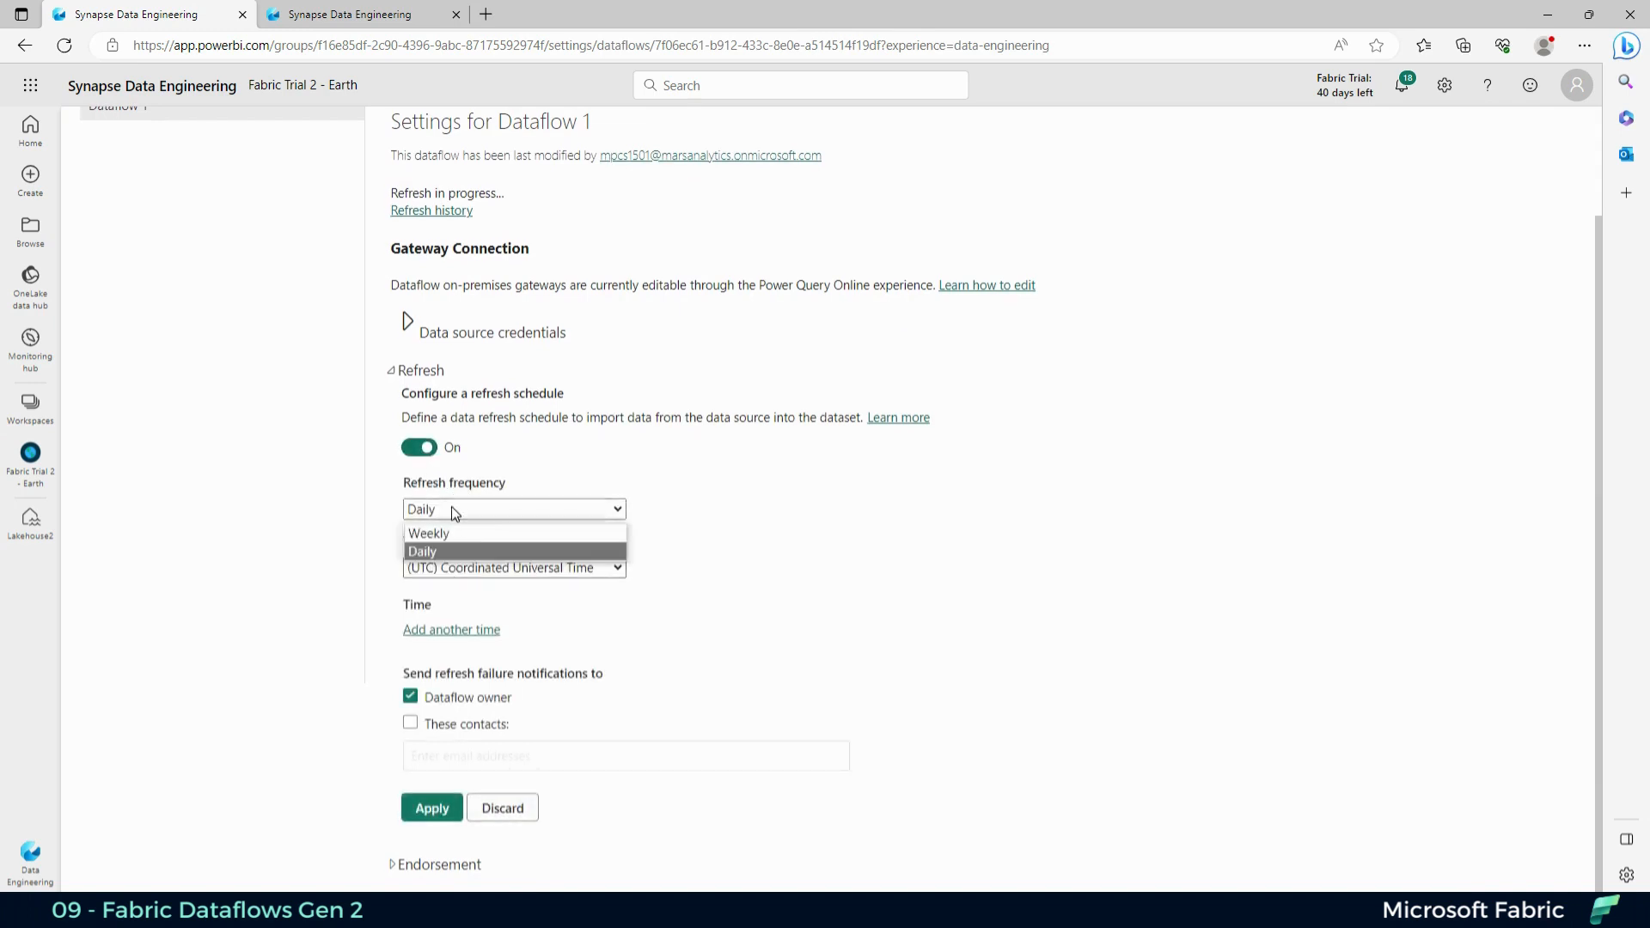
left_click(451, 507)
left_click(460, 567)
key("Down")
key("Down")
left_click(699, 595)
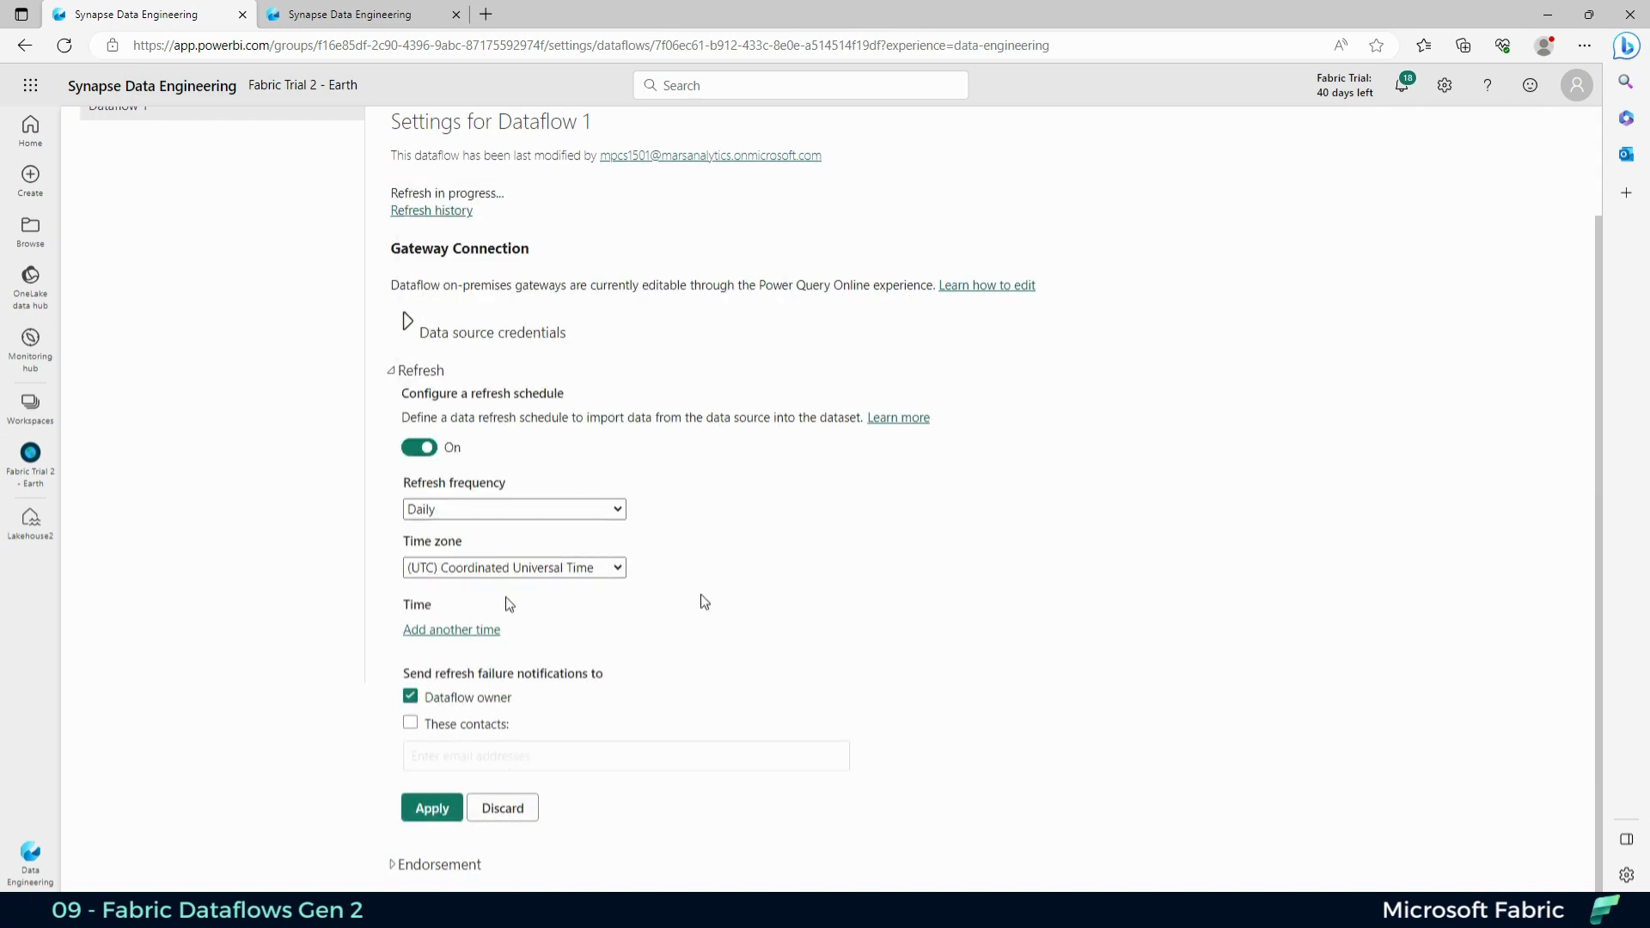
left_click(474, 629)
scroll(395, 560, "down", 1)
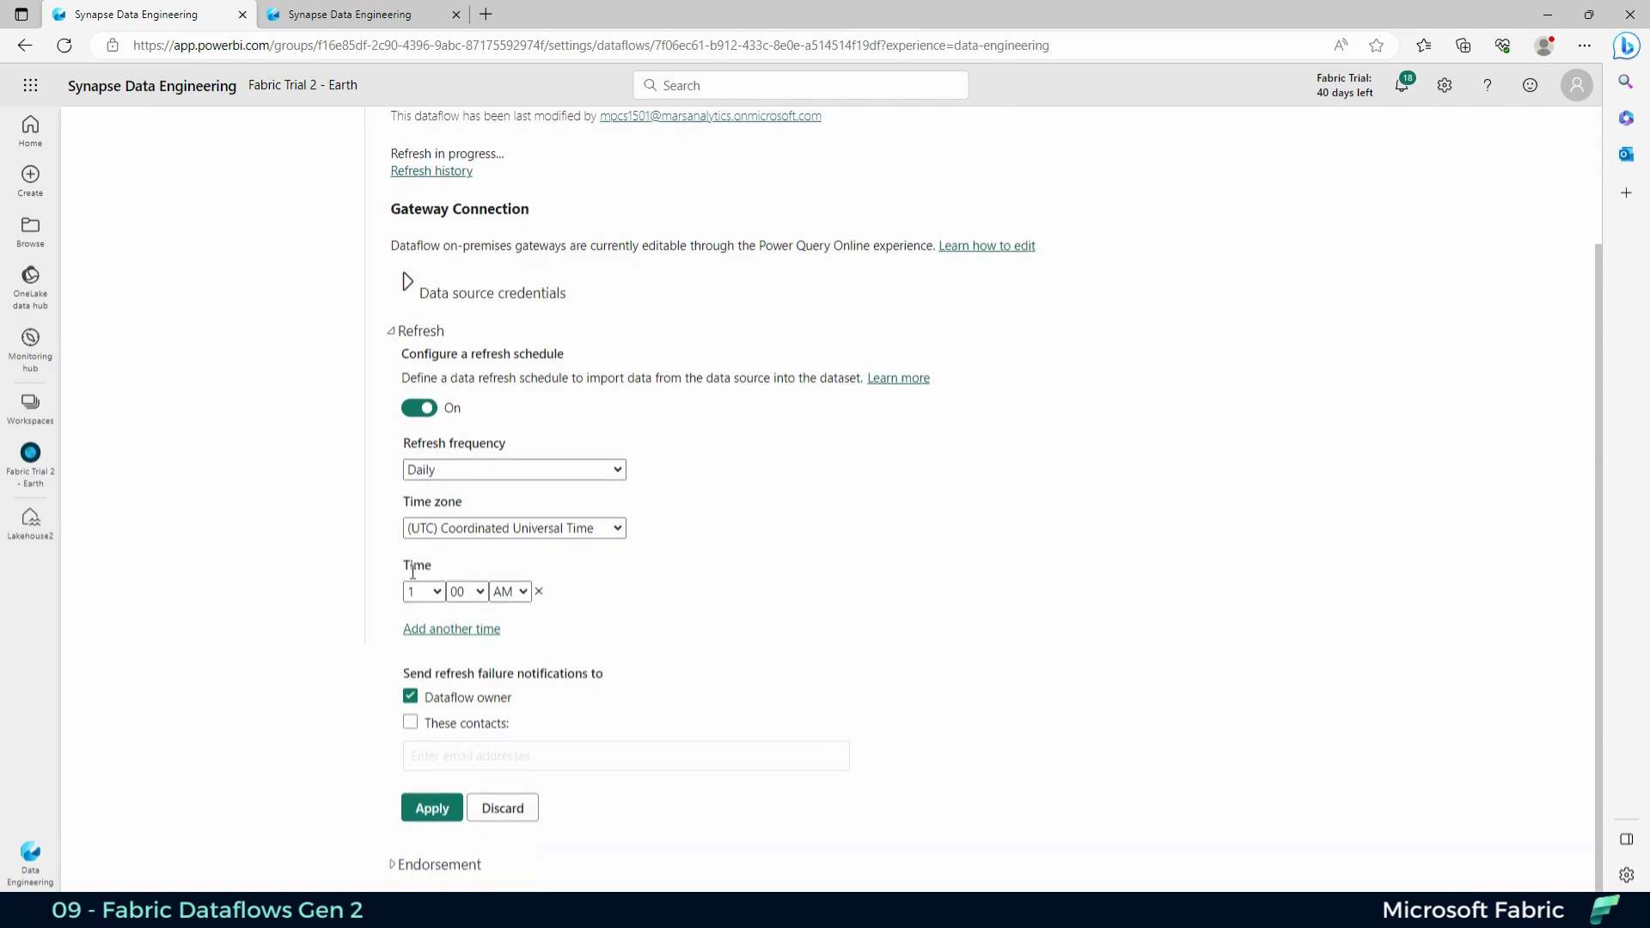
left_click(429, 808)
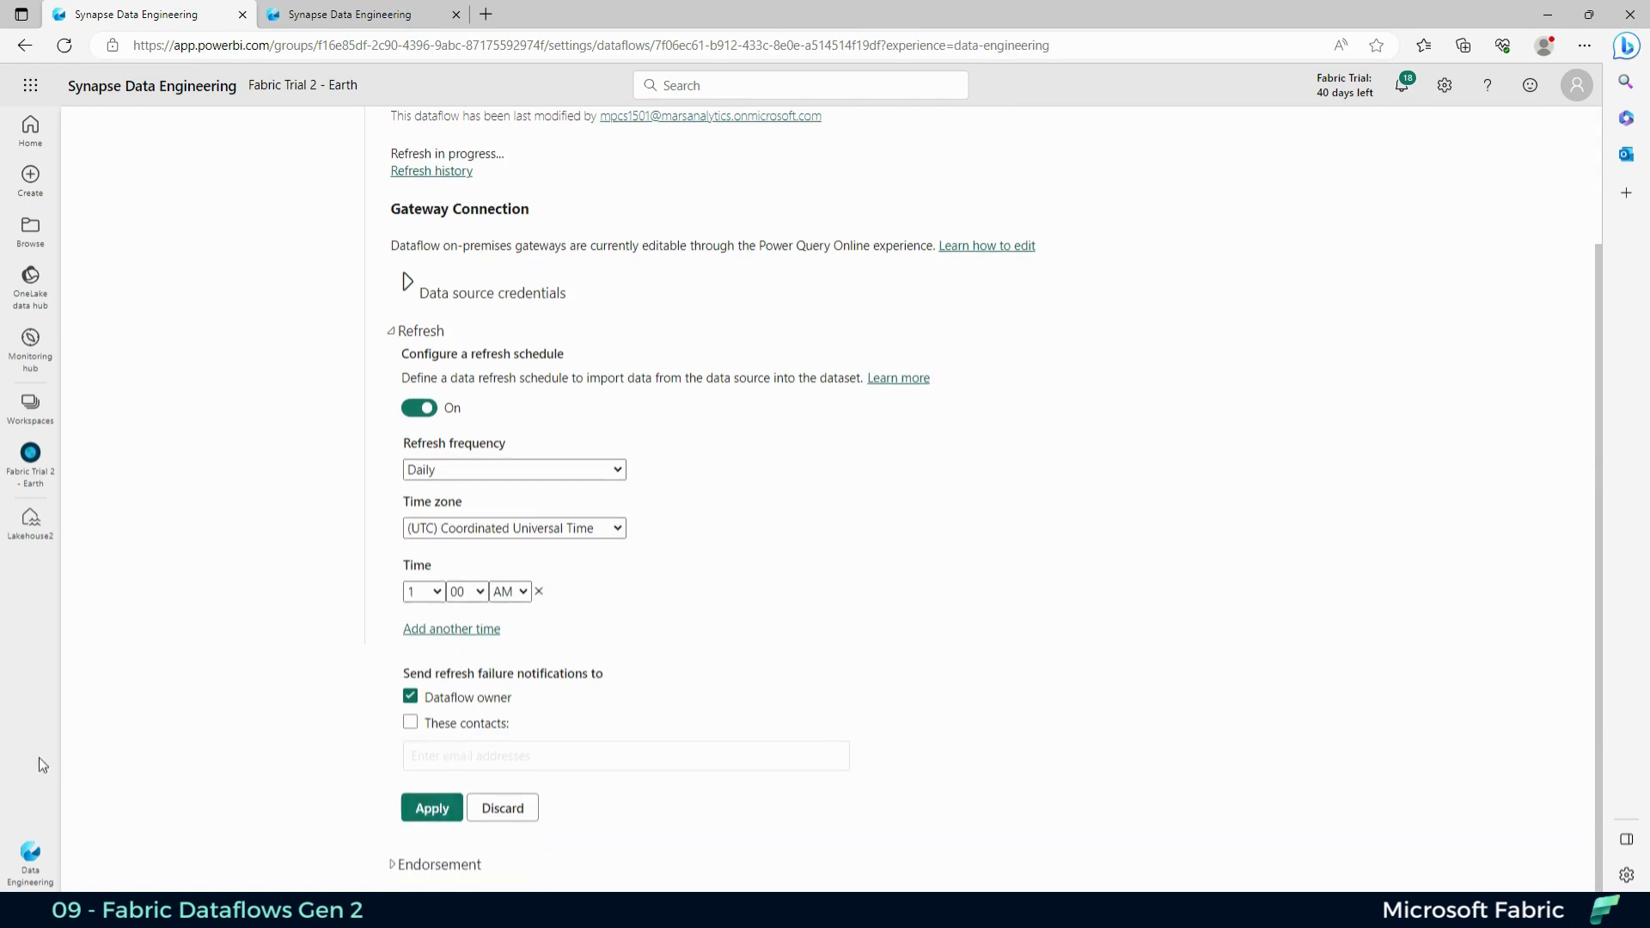